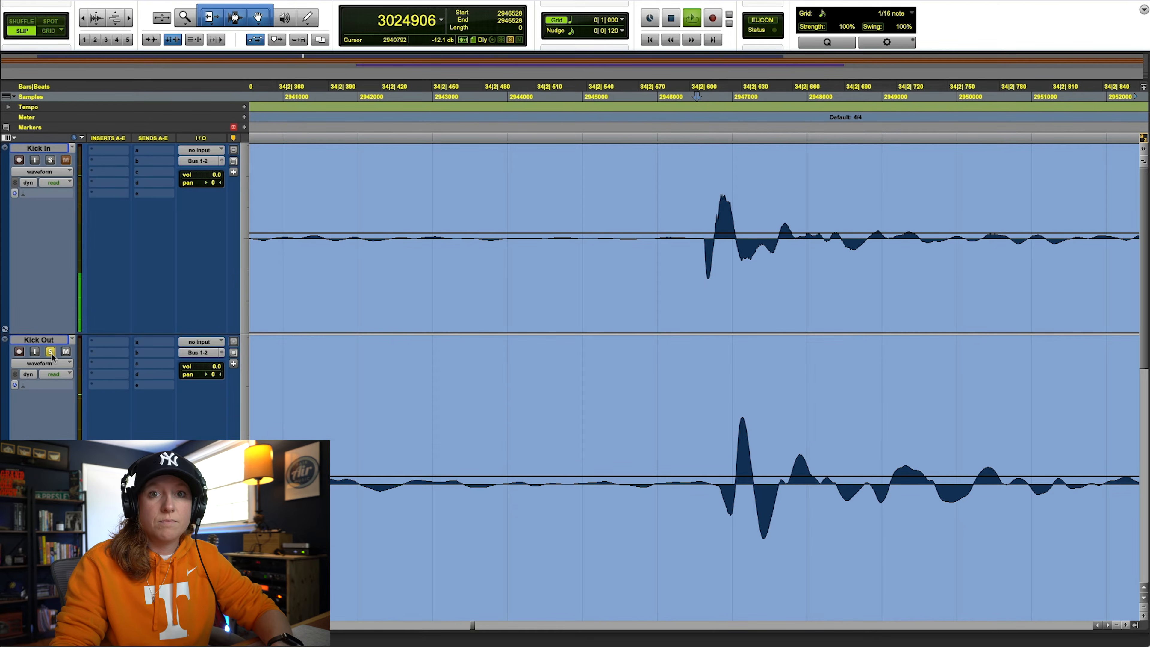
# Solo Kick In alongside Kick Out and audition both kicks, briefly checking Kick In alone.
pyautogui.press('space')
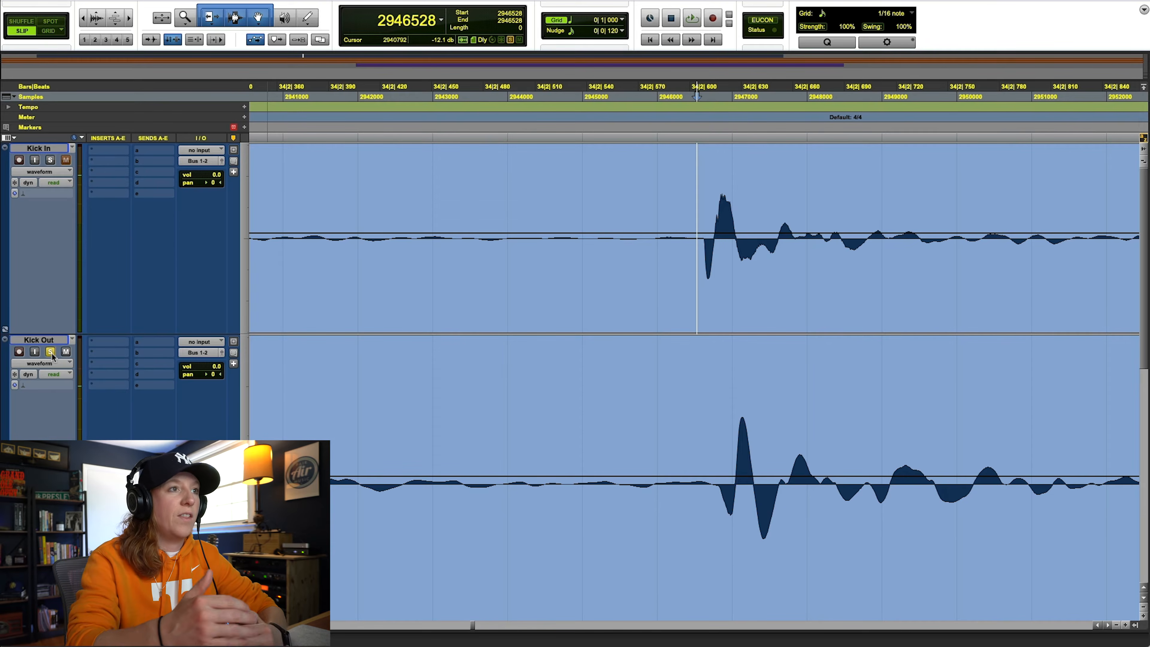
pyautogui.click(50, 160)
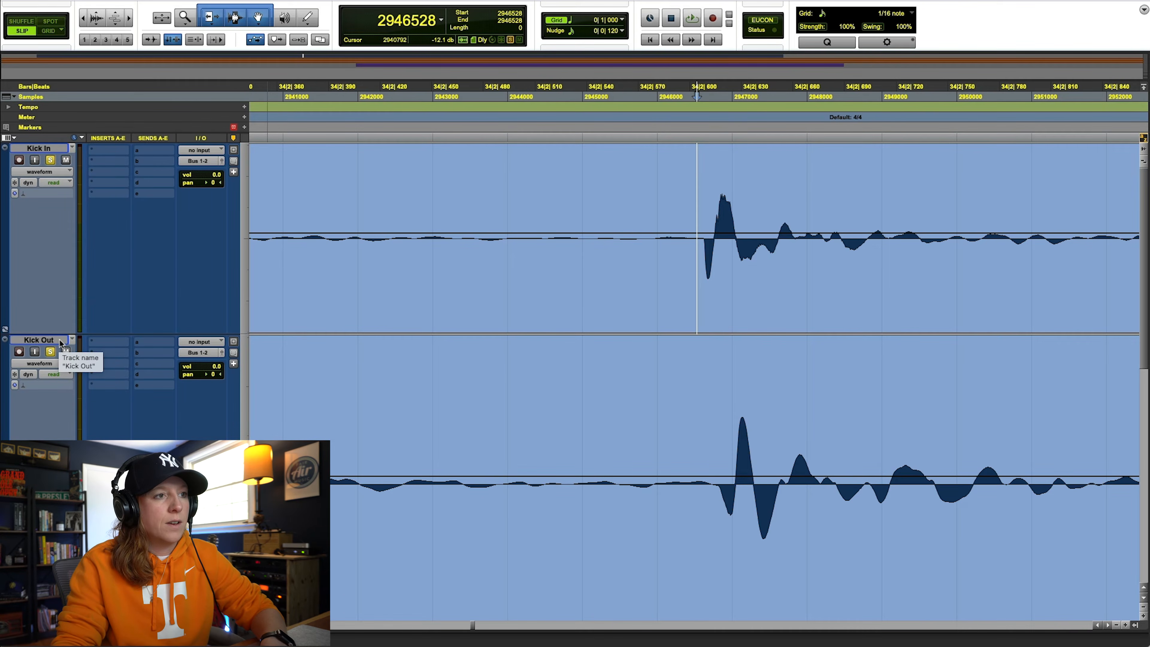
pyautogui.press('space')
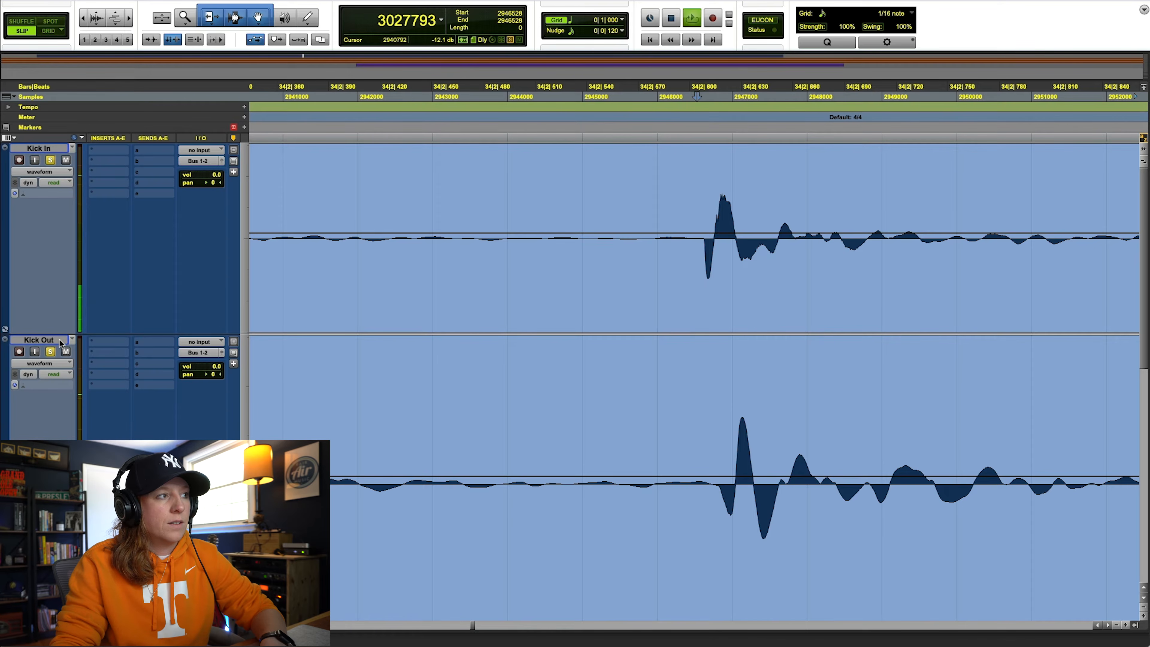
pyautogui.click(55, 351)
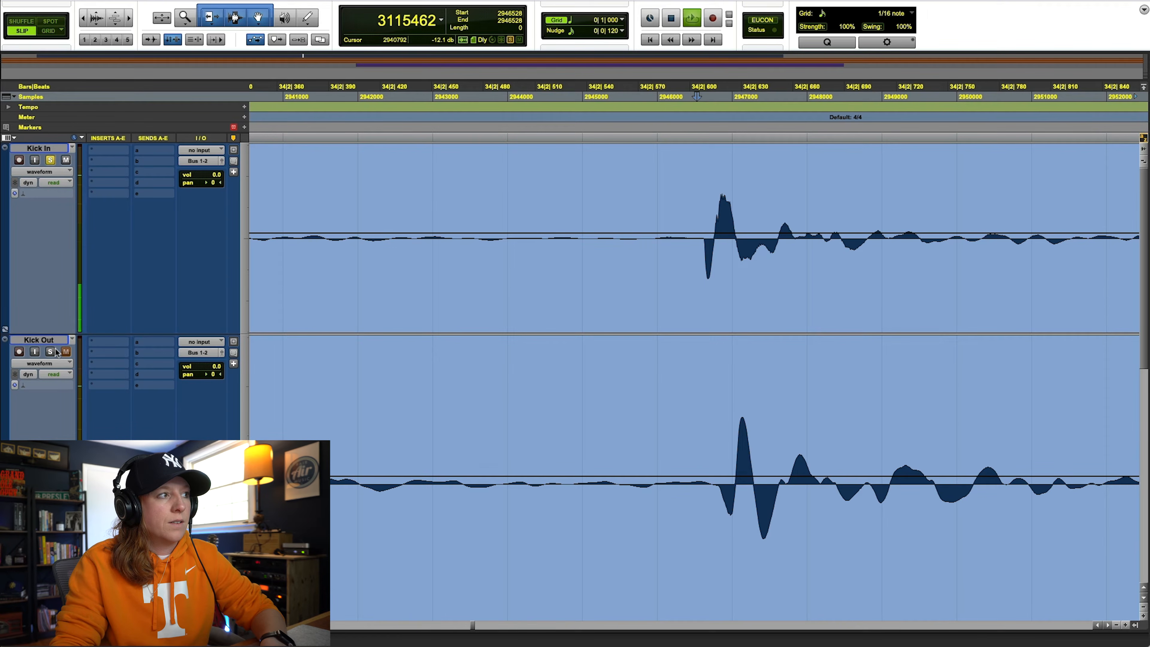
pyautogui.click(55, 352)
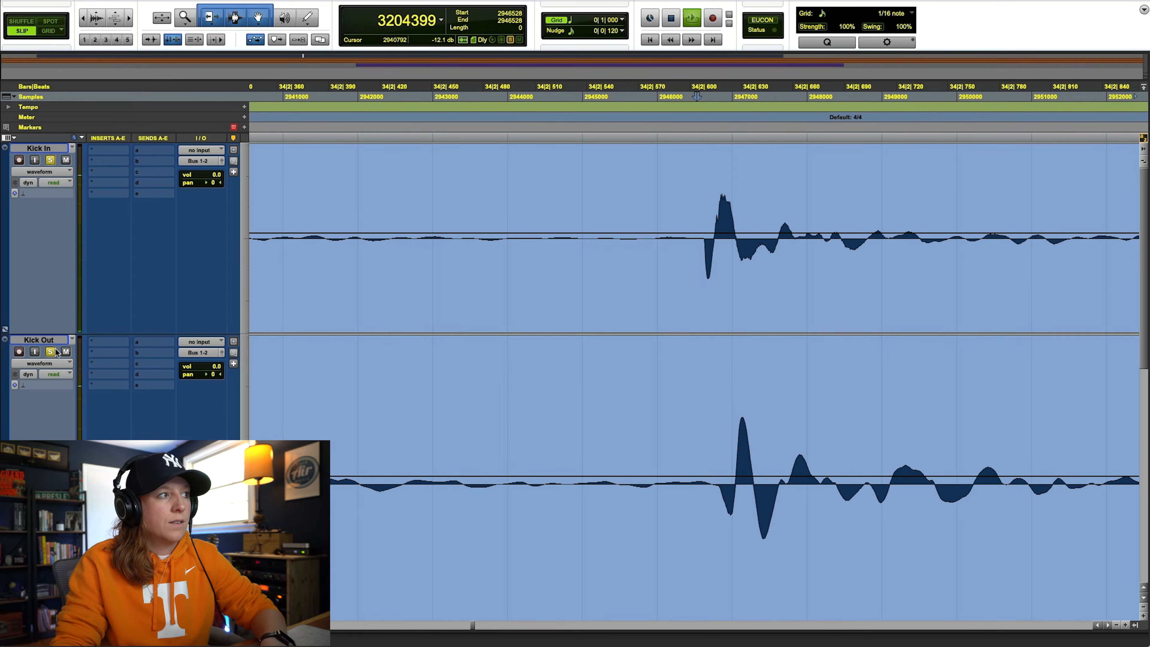
pyautogui.press('space')
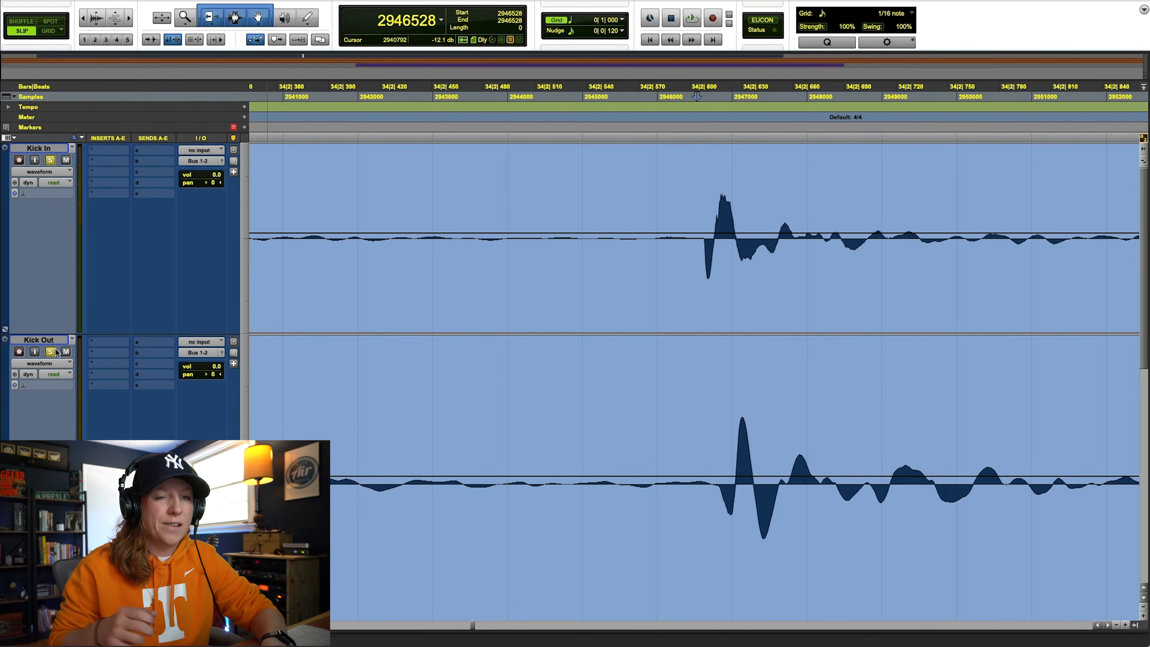
# Zoom in and select the first transient across both kick tracks, revealing a 288-sample gap.
pyautogui.press('t')
pyautogui.click(704, 190)
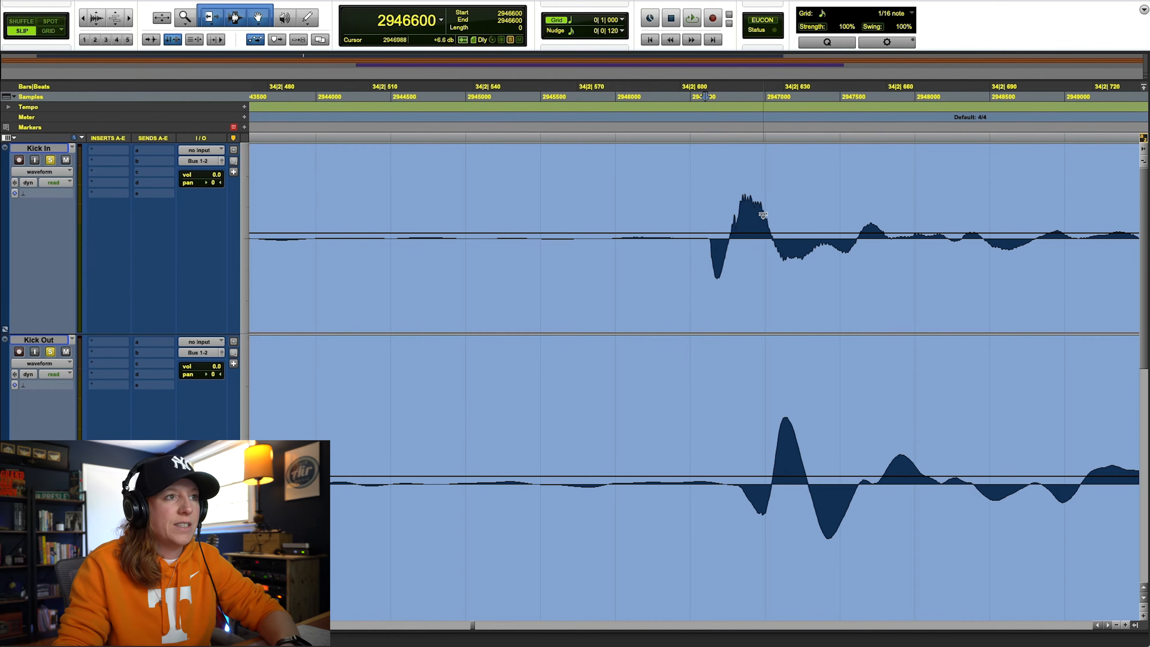
pyautogui.moveTo(727, 436); pyautogui.dragTo(771, 439)
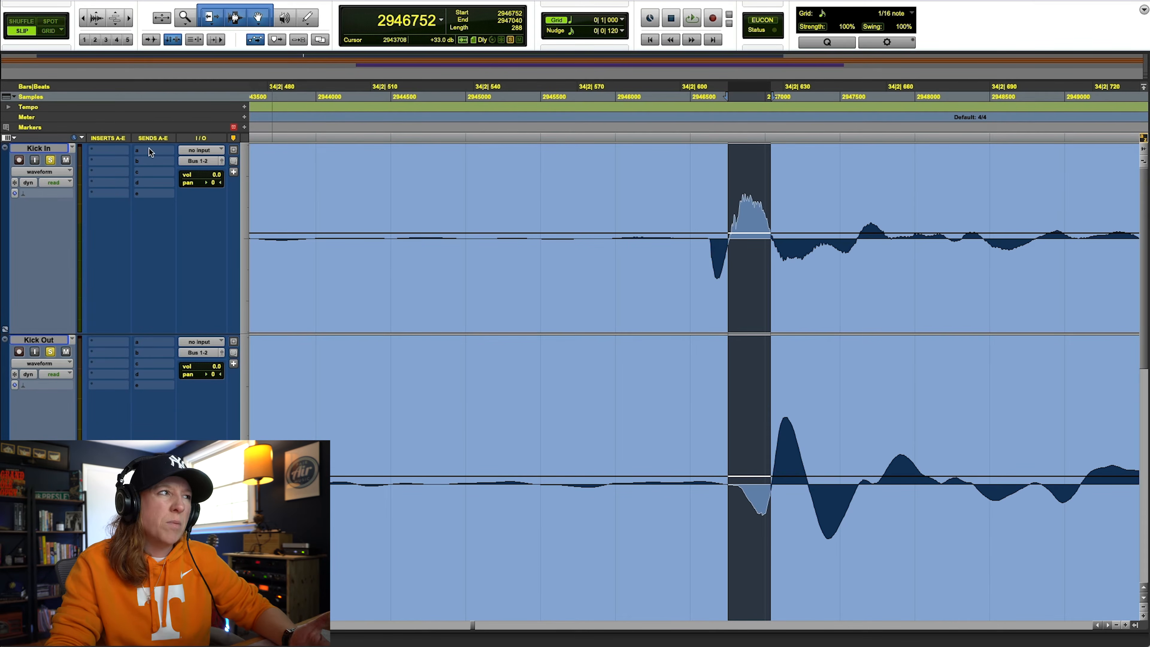
# Insert EQ3 7-Band on Kick Out's first insert slot.
pyautogui.click(104, 151)
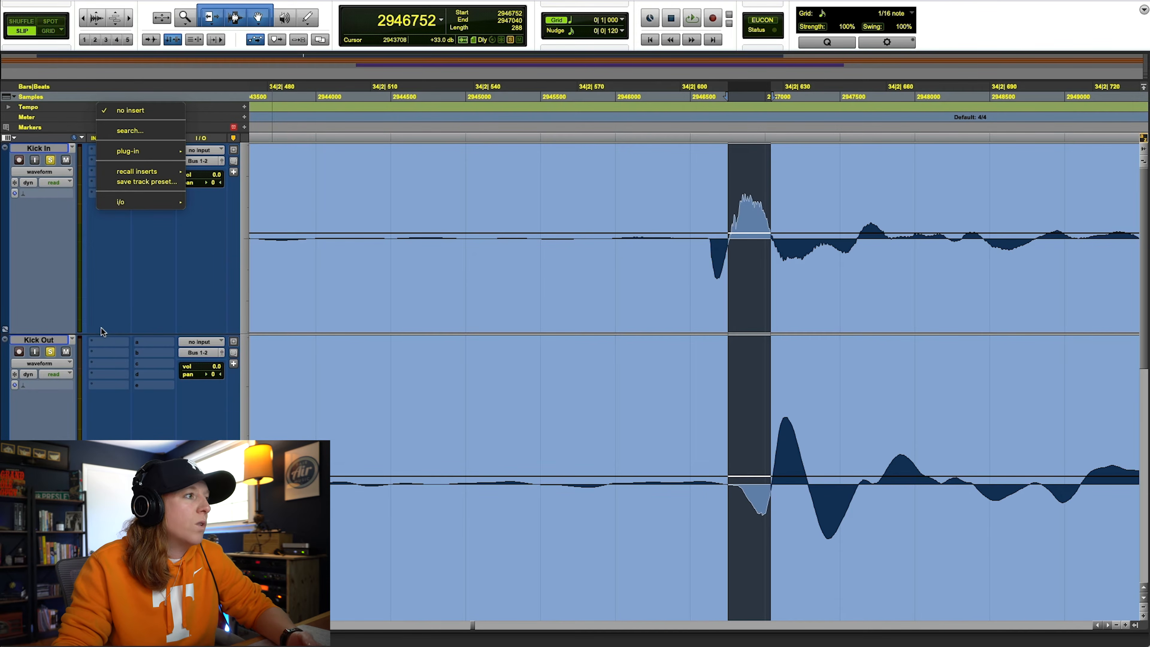
pyautogui.click(105, 342)
pyautogui.moveTo(105, 343)
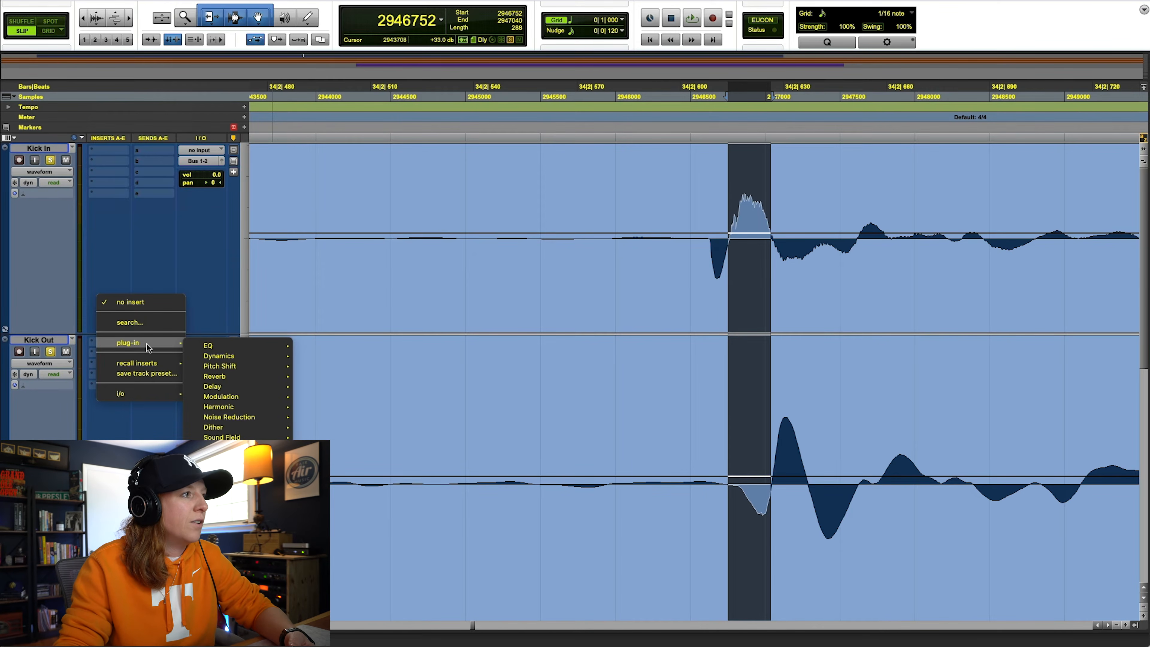
pyautogui.moveTo(227, 507)
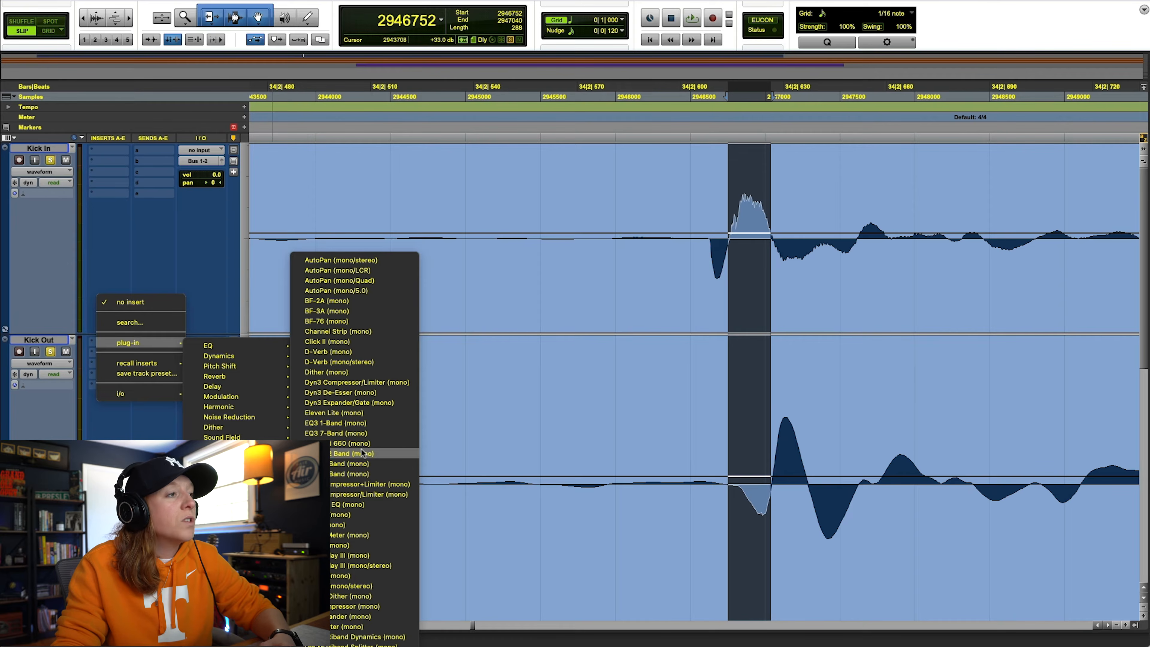
pyautogui.click(344, 433)
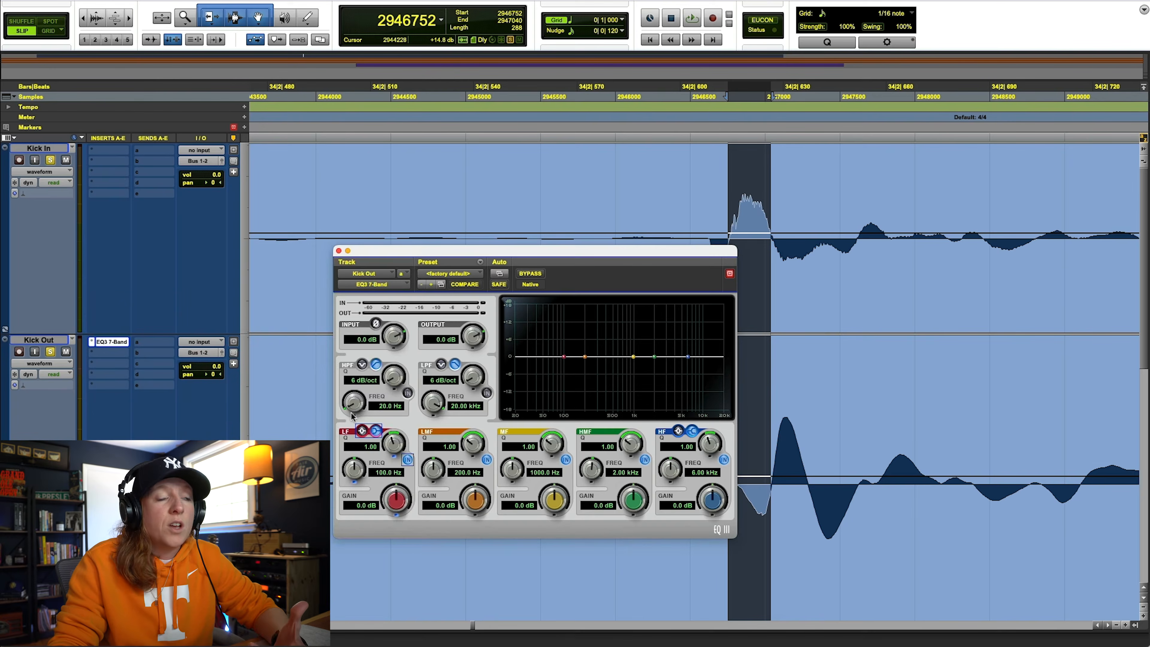
pyautogui.moveTo(618, 257); pyautogui.dragTo(595, 221)
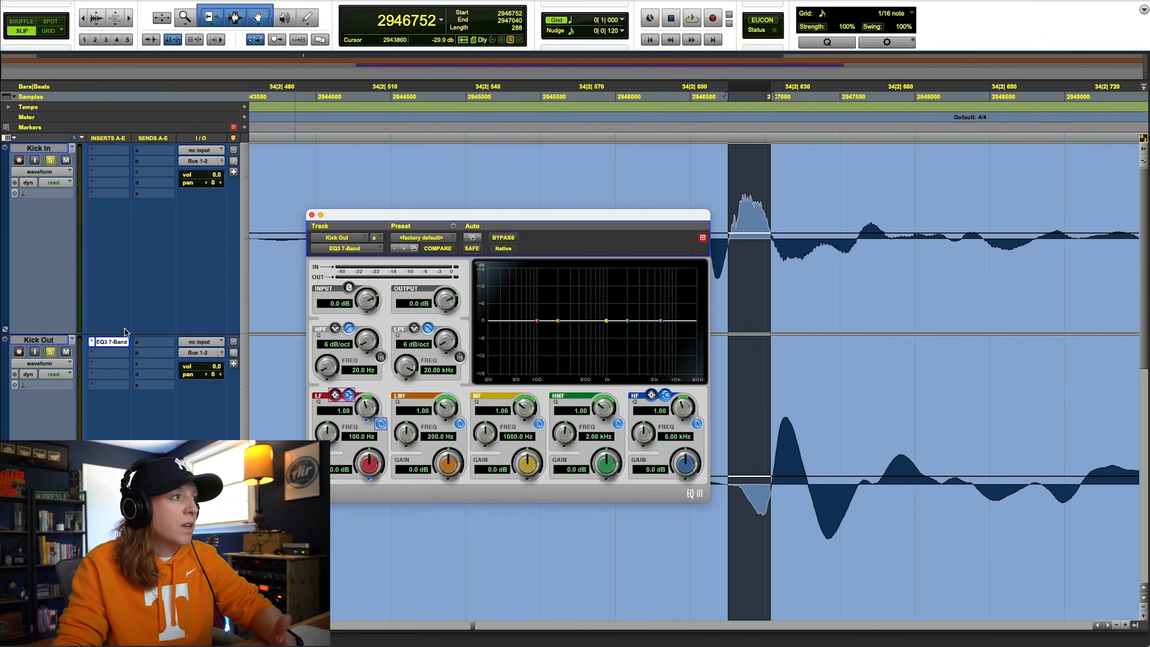
# Insert SSLChannel on Kick Out's second slot and close its window.
pyautogui.click(103, 356)
pyautogui.moveTo(104, 356)
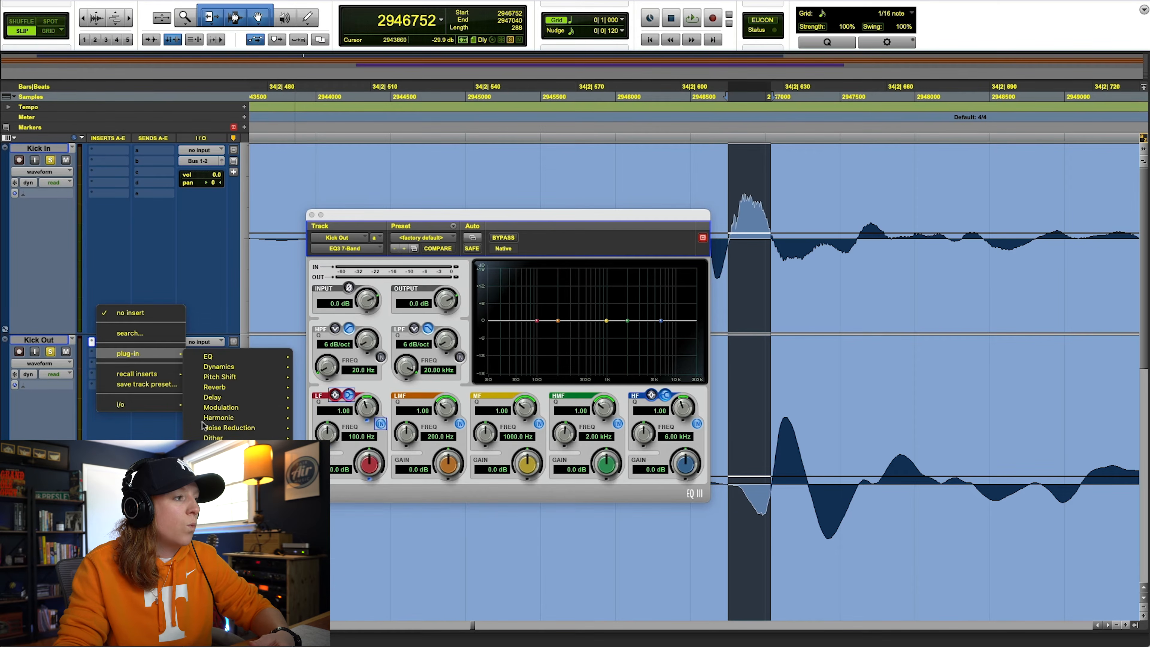
pyautogui.moveTo(239, 641)
pyautogui.scroll(-15, 353, 643)
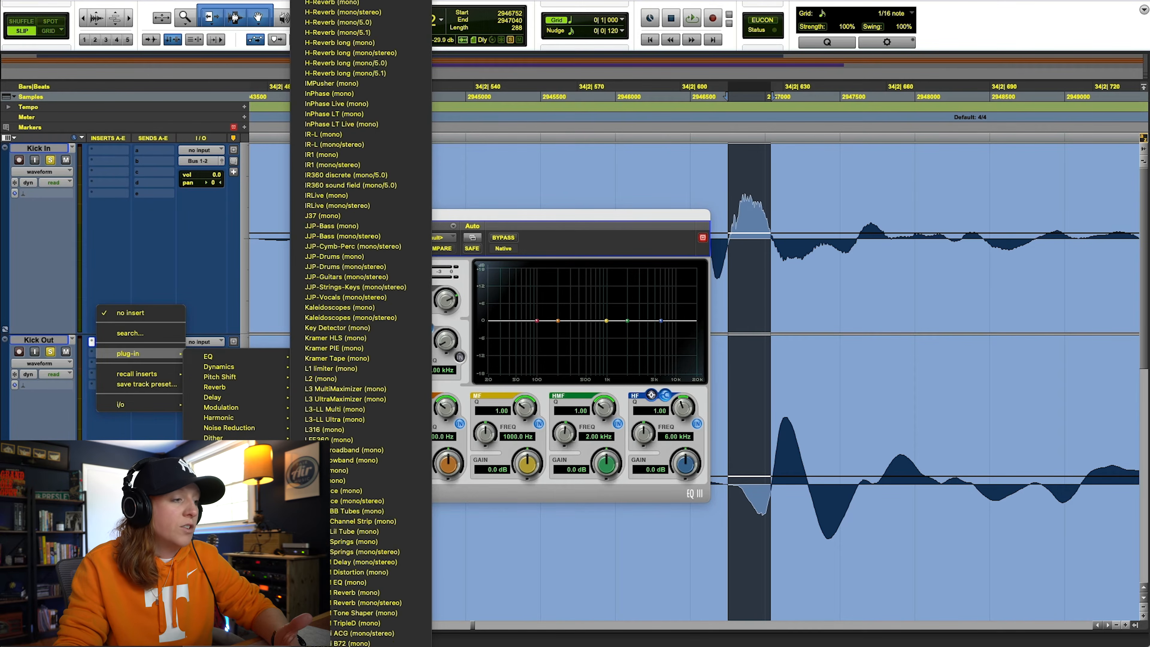
pyautogui.scroll(-10, 360, 324)
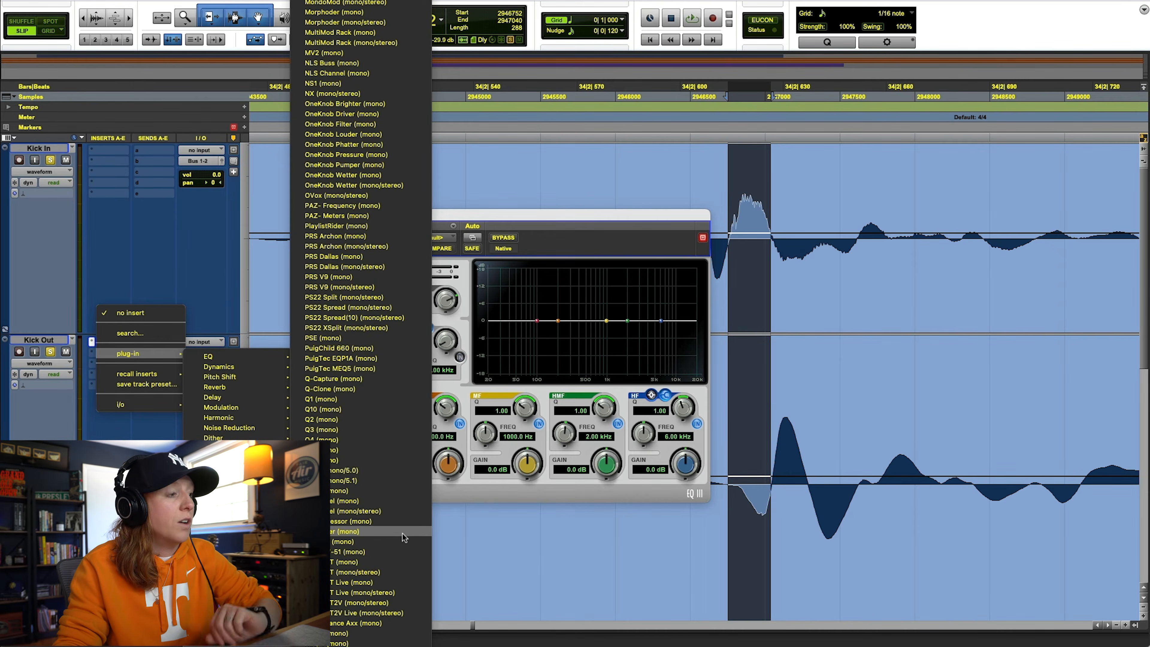
pyautogui.scroll(-20, 380, 407)
pyautogui.click(357, 271)
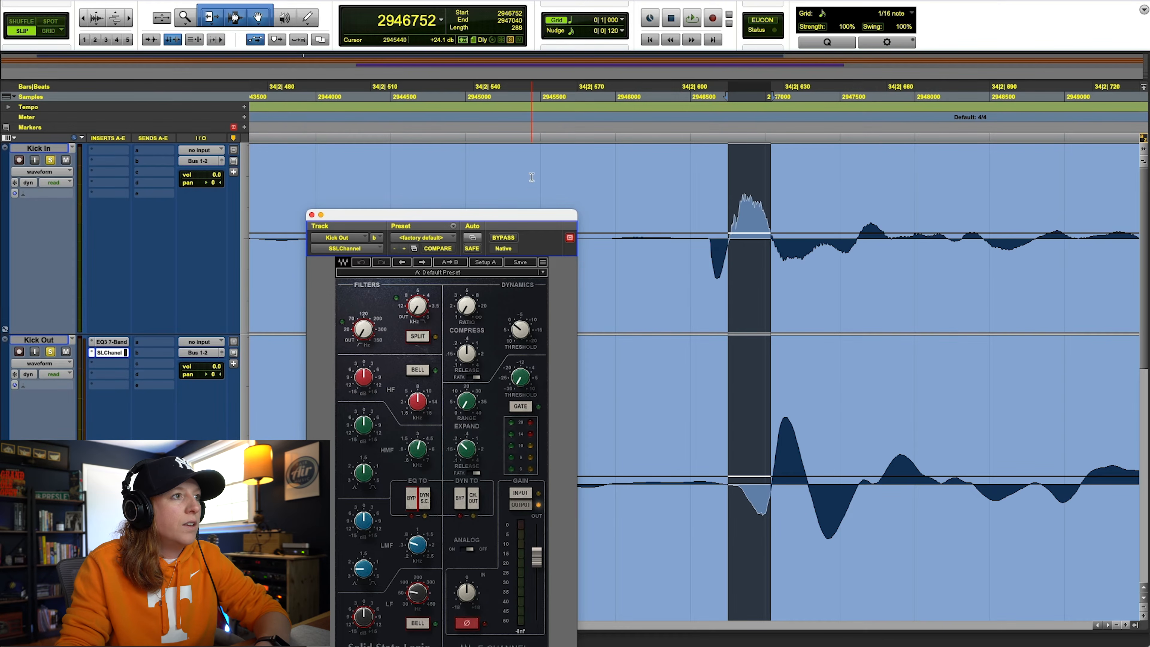
pyautogui.moveTo(525, 216); pyautogui.dragTo(514, 126)
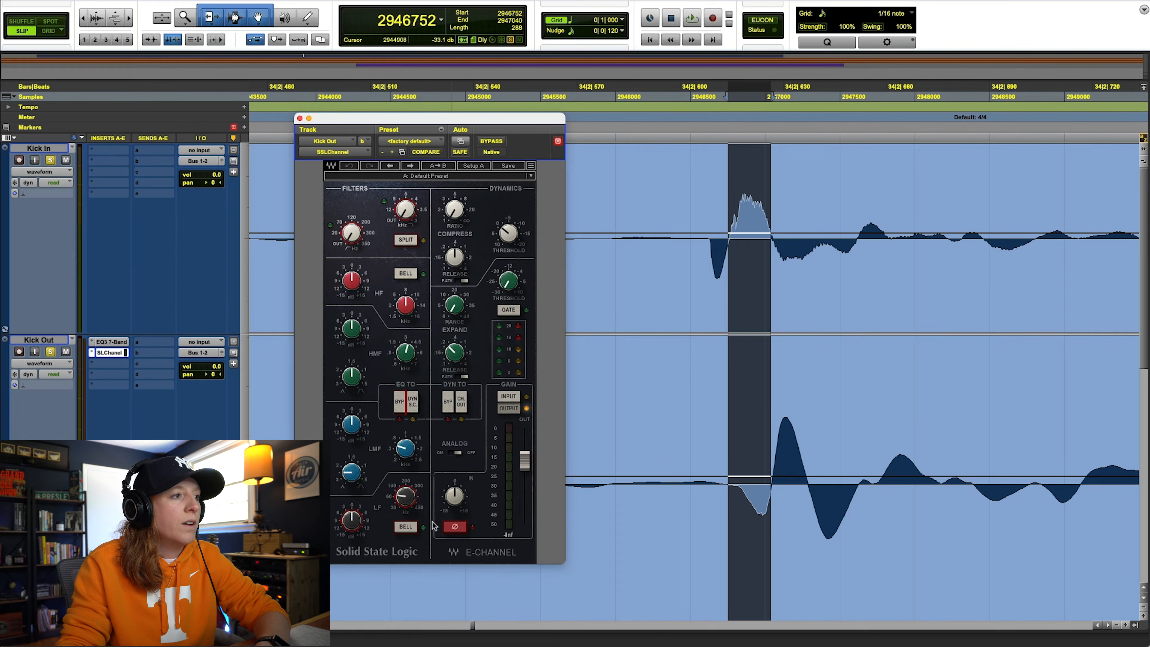
pyautogui.click(300, 119)
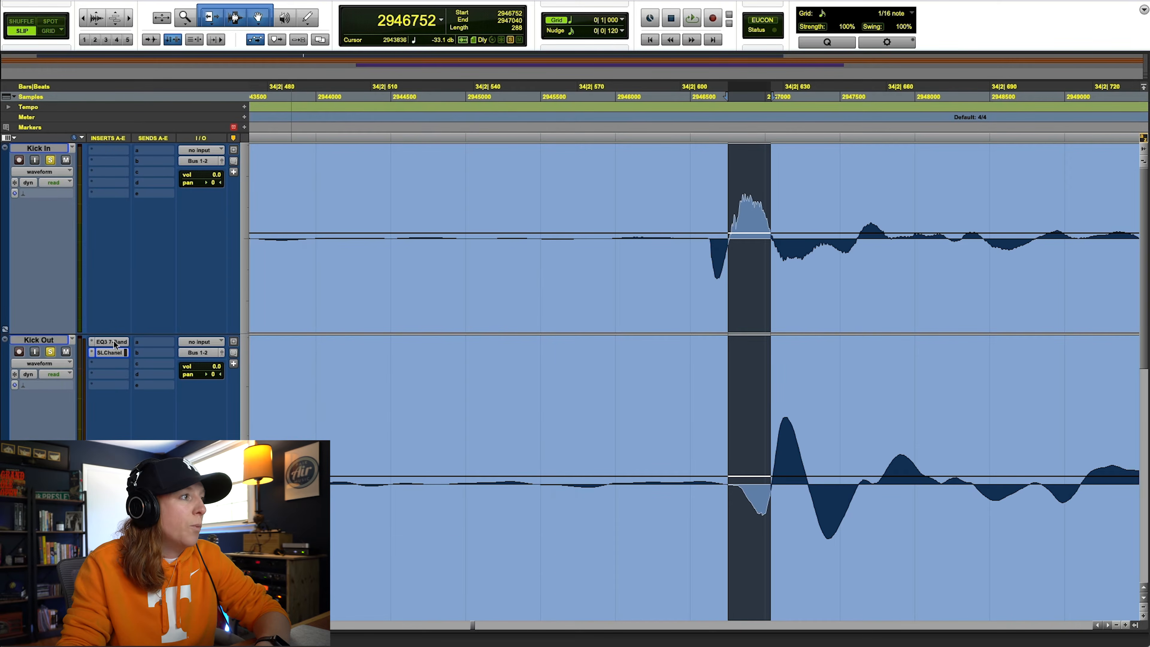
# Reopen Kick Out's EQ3 7-Band and audition the kicks from before the hit with polarity inverted.
pyautogui.click(112, 342)
pyautogui.moveTo(475, 124); pyautogui.dragTo(478, 258)
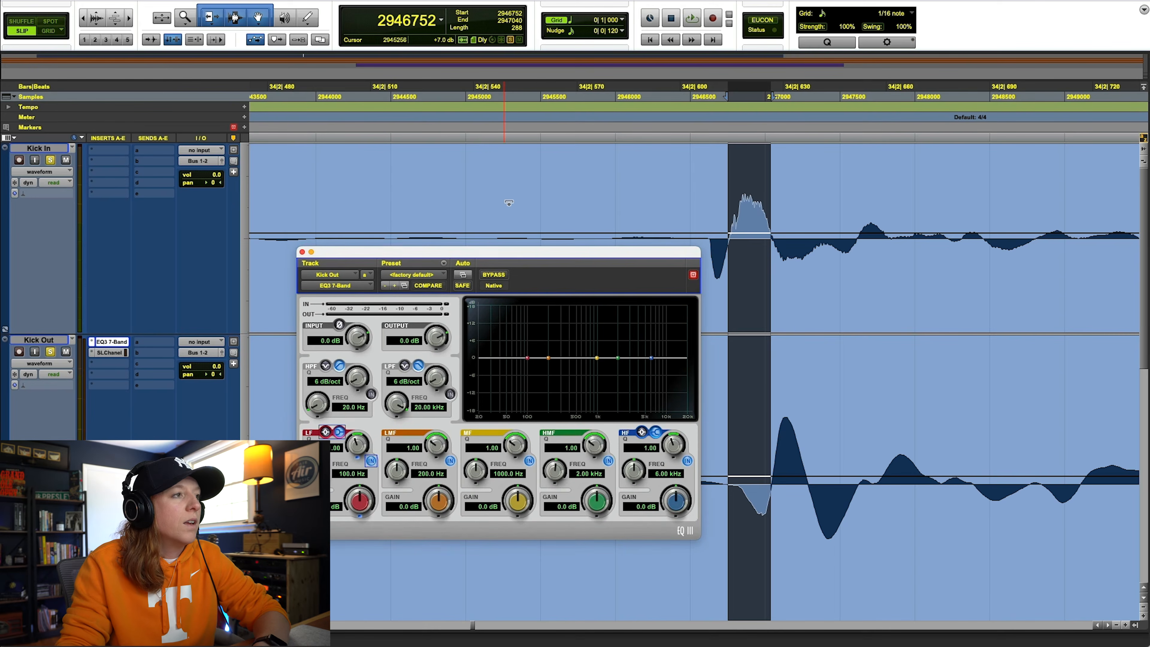
pyautogui.click(707, 201)
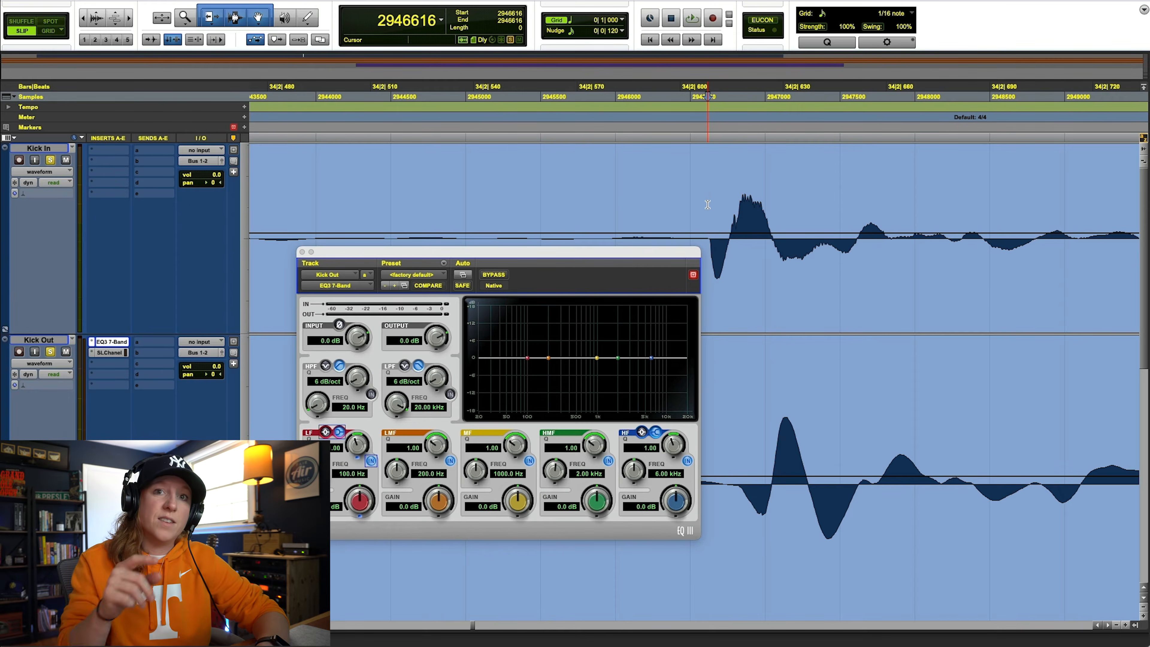
pyautogui.press('space')
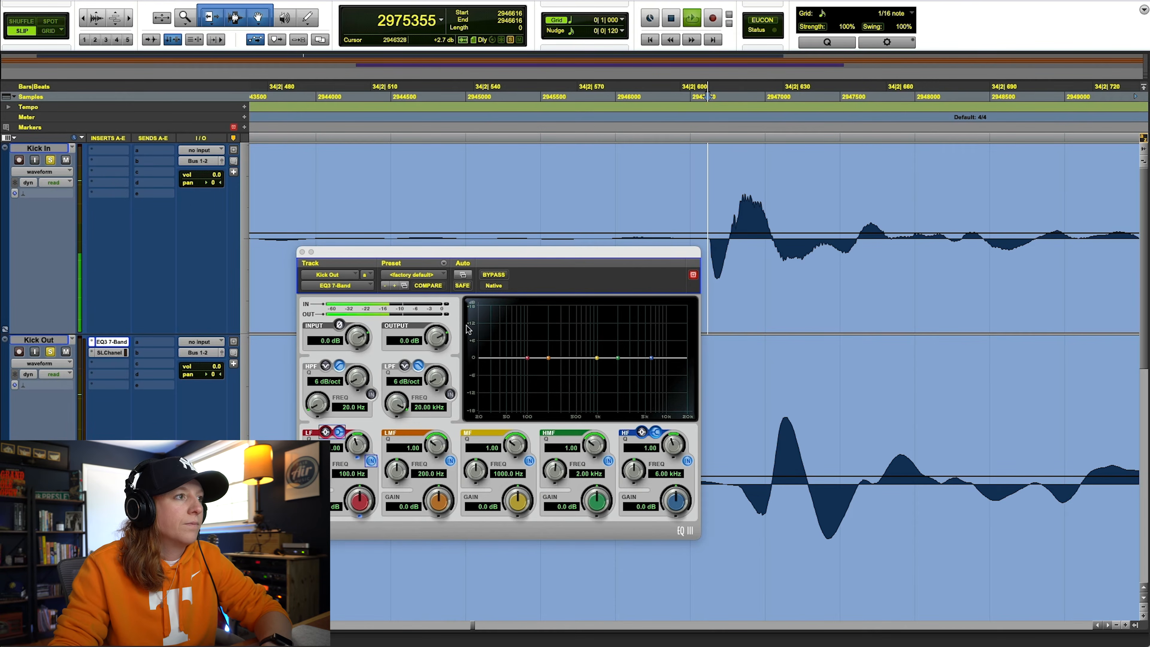
pyautogui.click(340, 325)
pyautogui.click(339, 325)
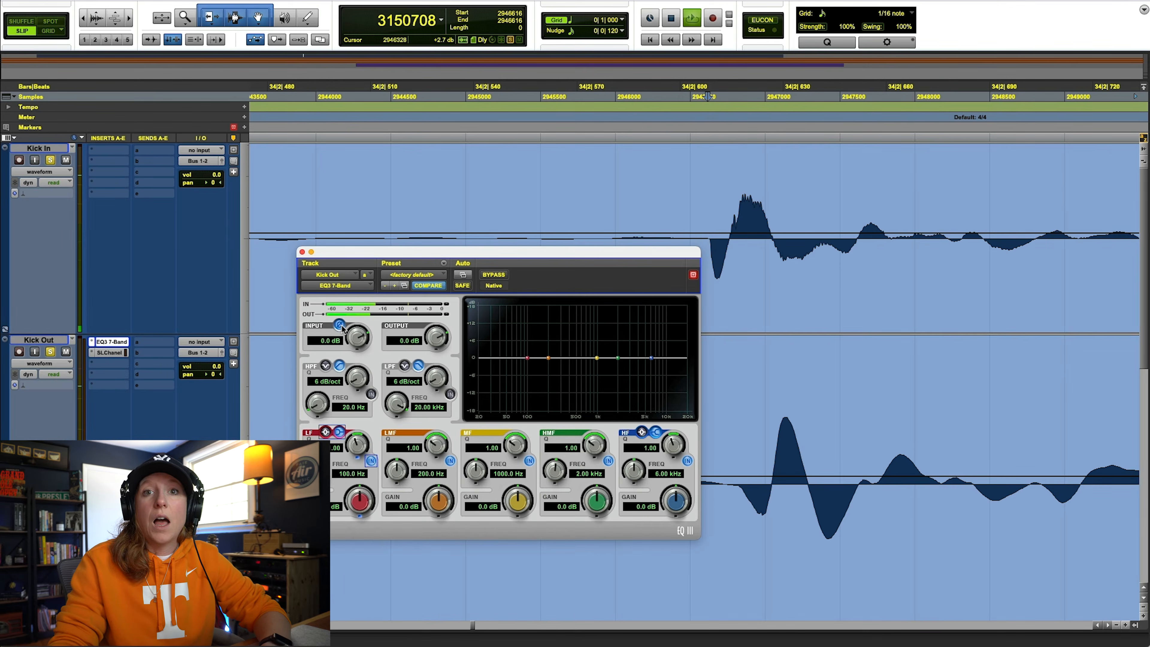
pyautogui.press('space')
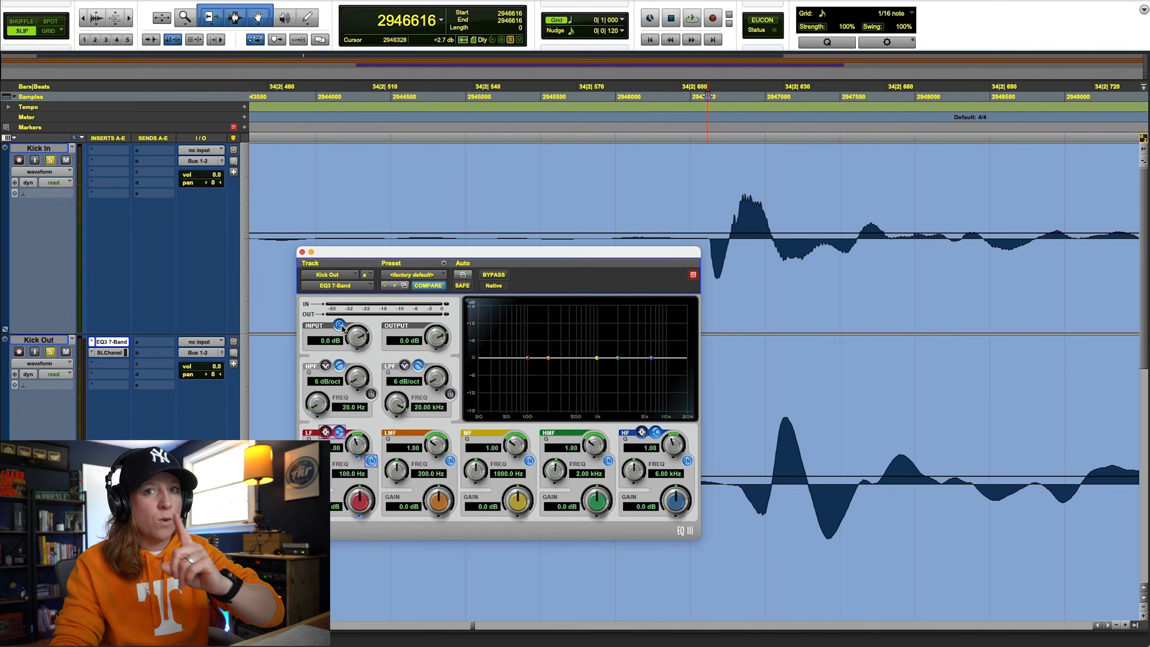
# Compare normal and inverted Kick Out polarity in playback, leaving it normal.
pyautogui.click(340, 326)
pyautogui.press('space')
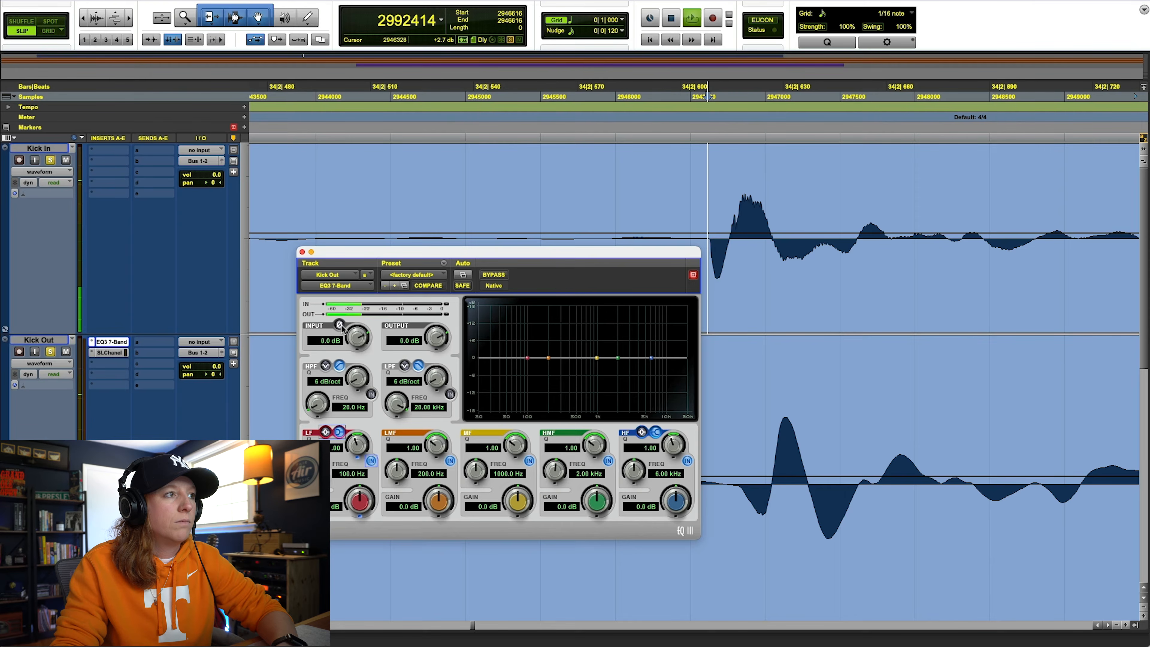
pyautogui.press('space')
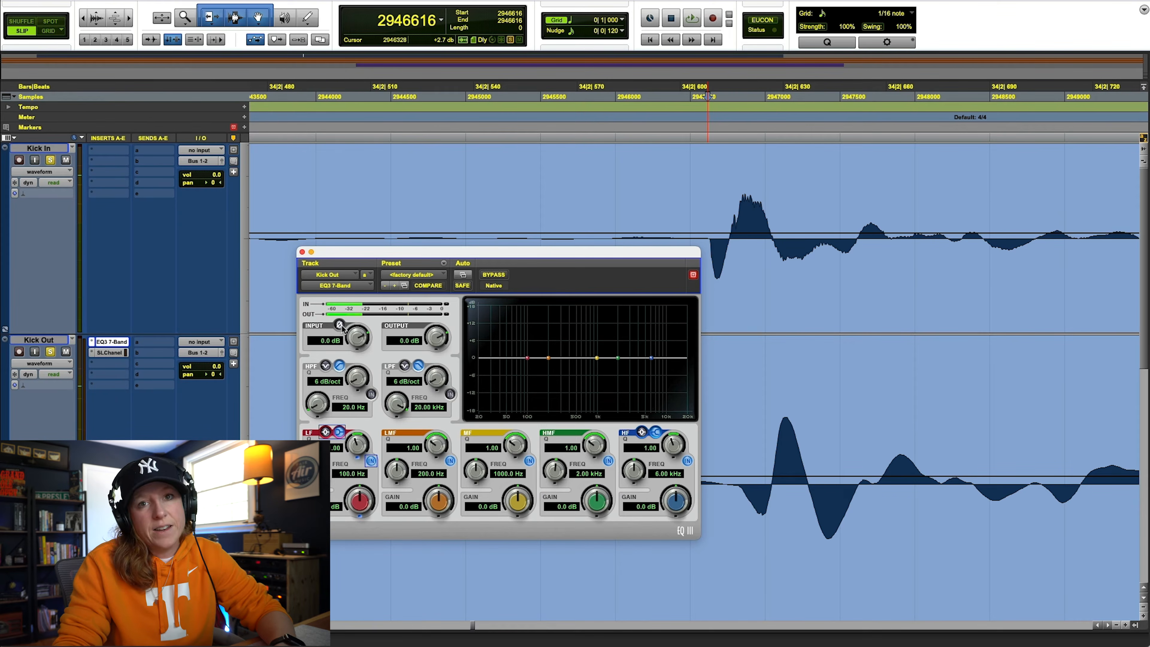
pyautogui.click(340, 326)
pyautogui.press('space')
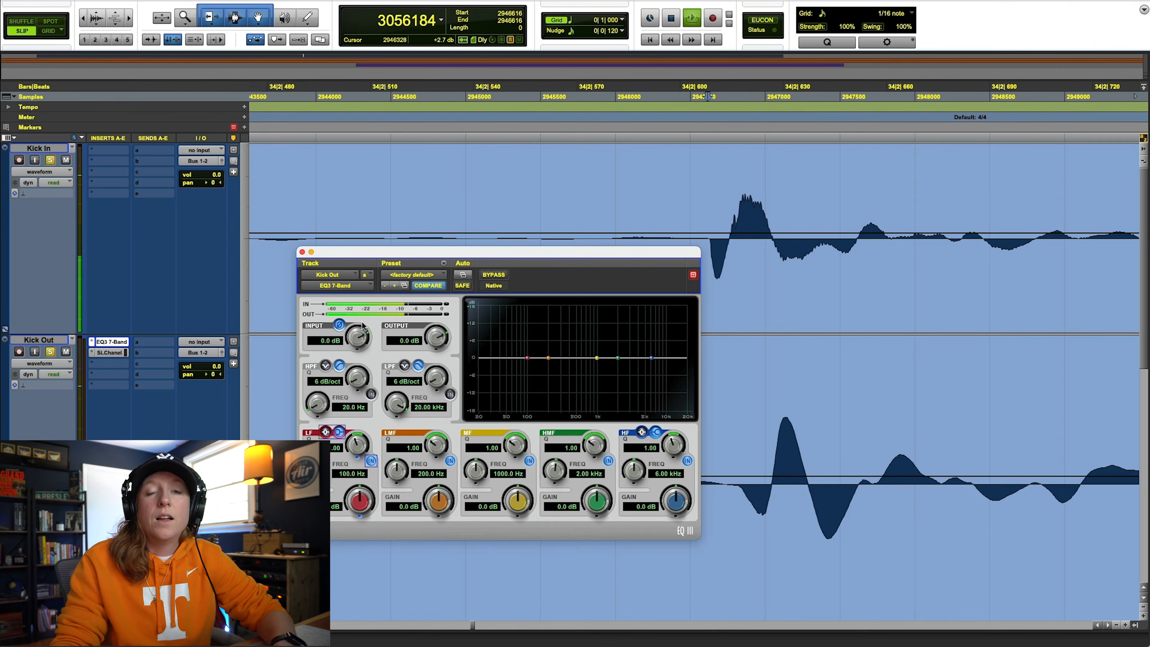
pyautogui.press('space')
pyautogui.click(341, 326)
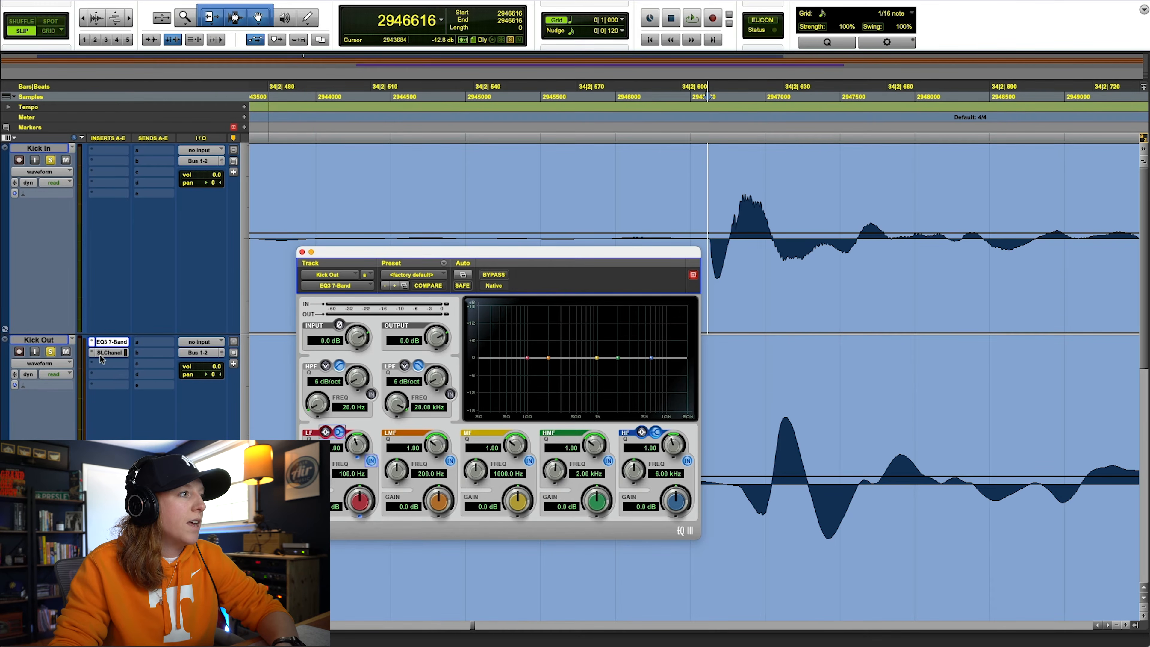
# Audition Kick Out with SSLChannel's polarity inversion switched on, then close the SSLChannel window.
pyautogui.click(113, 353)
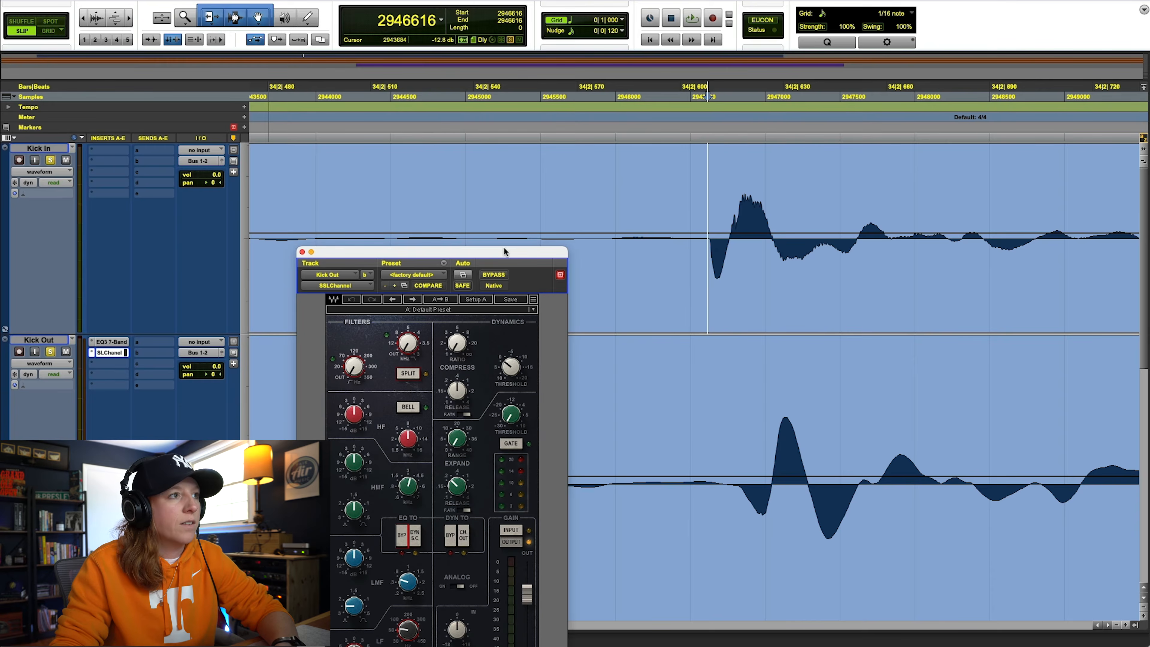
pyautogui.moveTo(506, 252); pyautogui.dragTo(548, 74)
pyautogui.press('space')
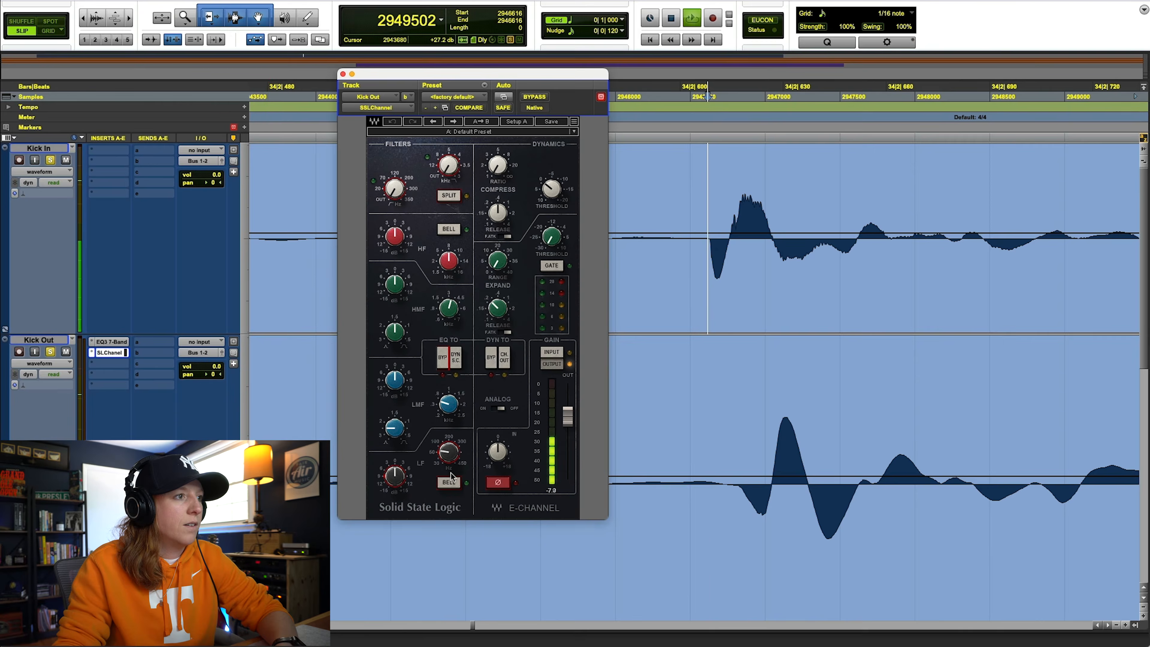
pyautogui.click(498, 483)
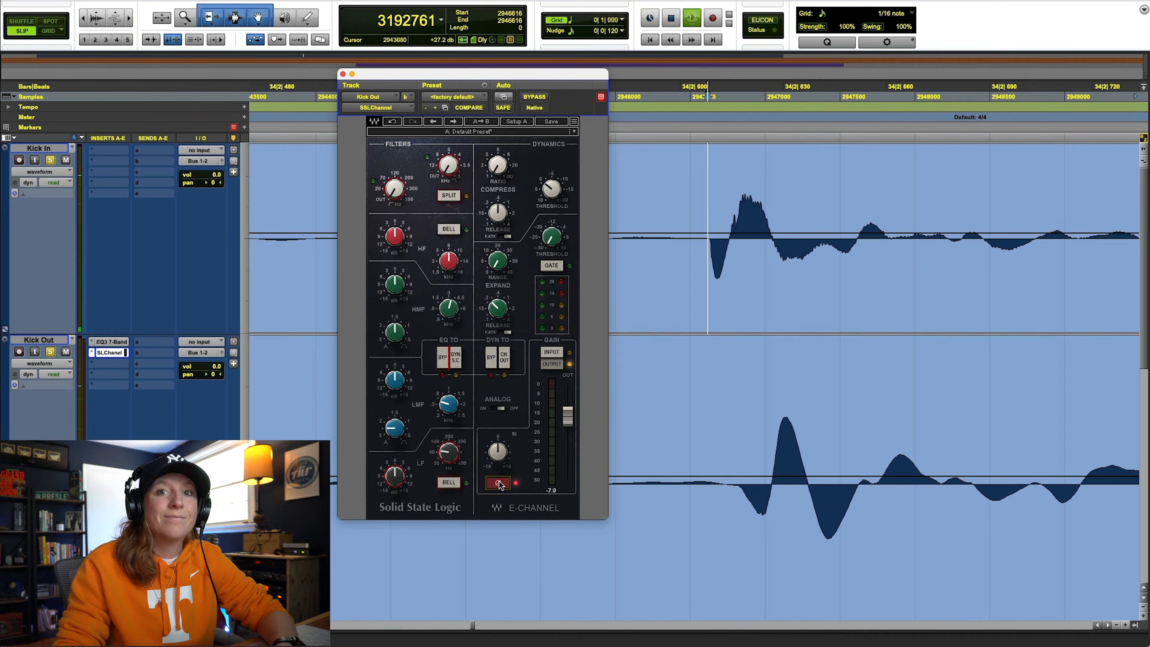
pyautogui.press('space')
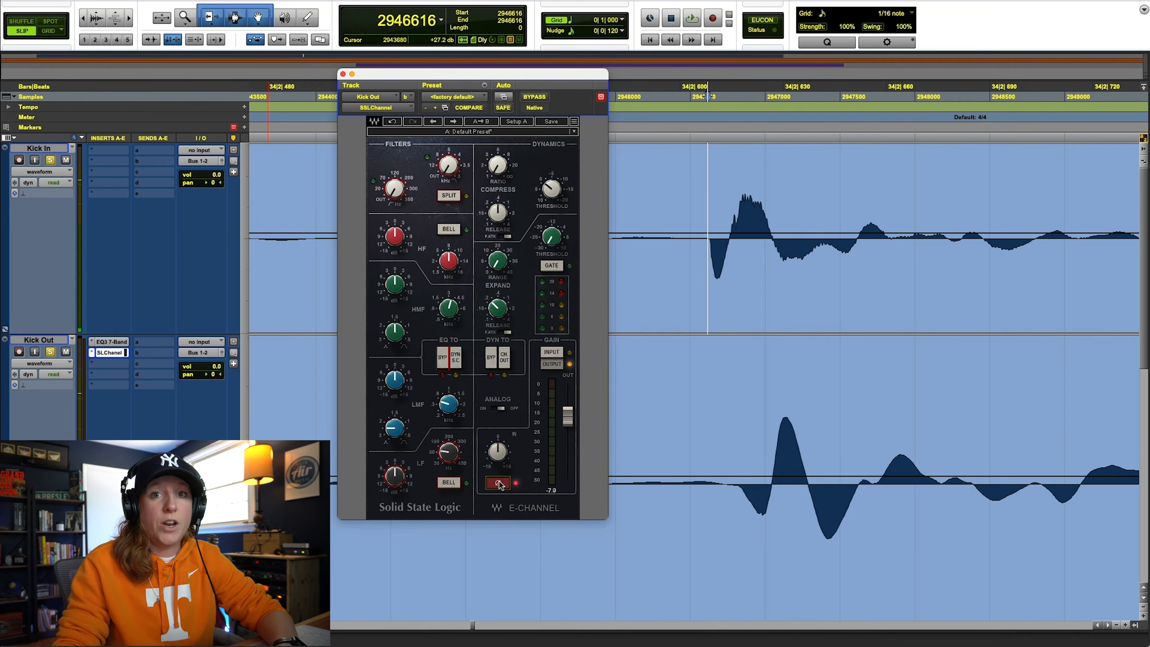
pyautogui.click(343, 75)
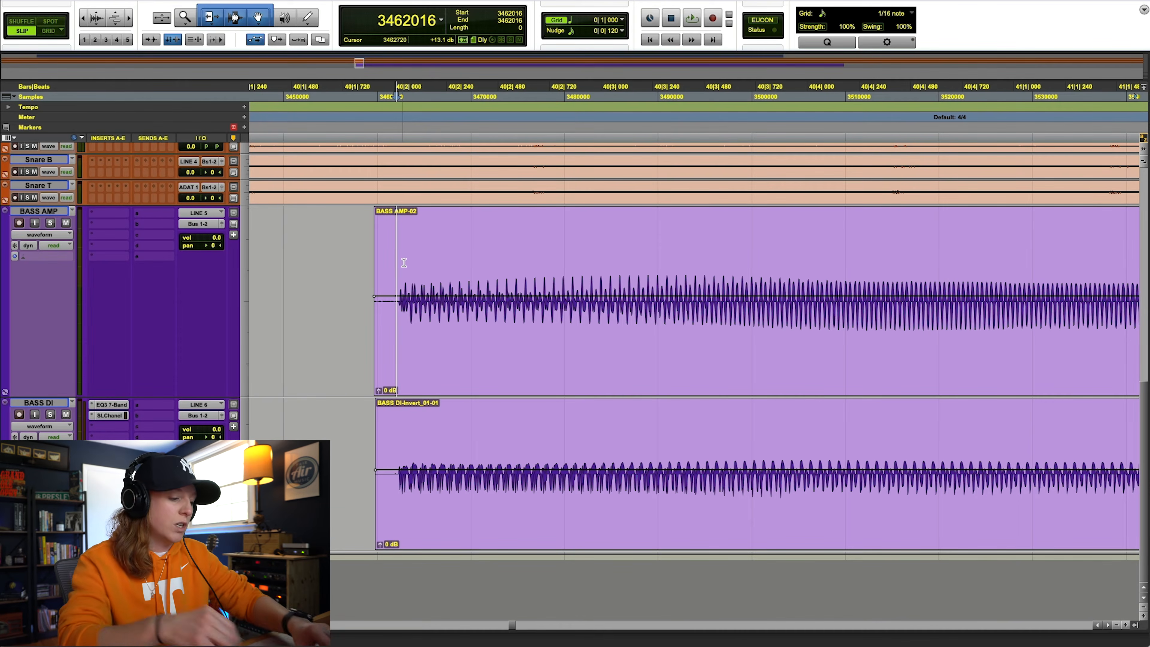
# Solo and audition BASS AMP and BASS DI, then select both onsets showing a 176-sample offset.
pyautogui.press('t')
pyautogui.press('t')
pyautogui.press('t')
pyautogui.press('t')
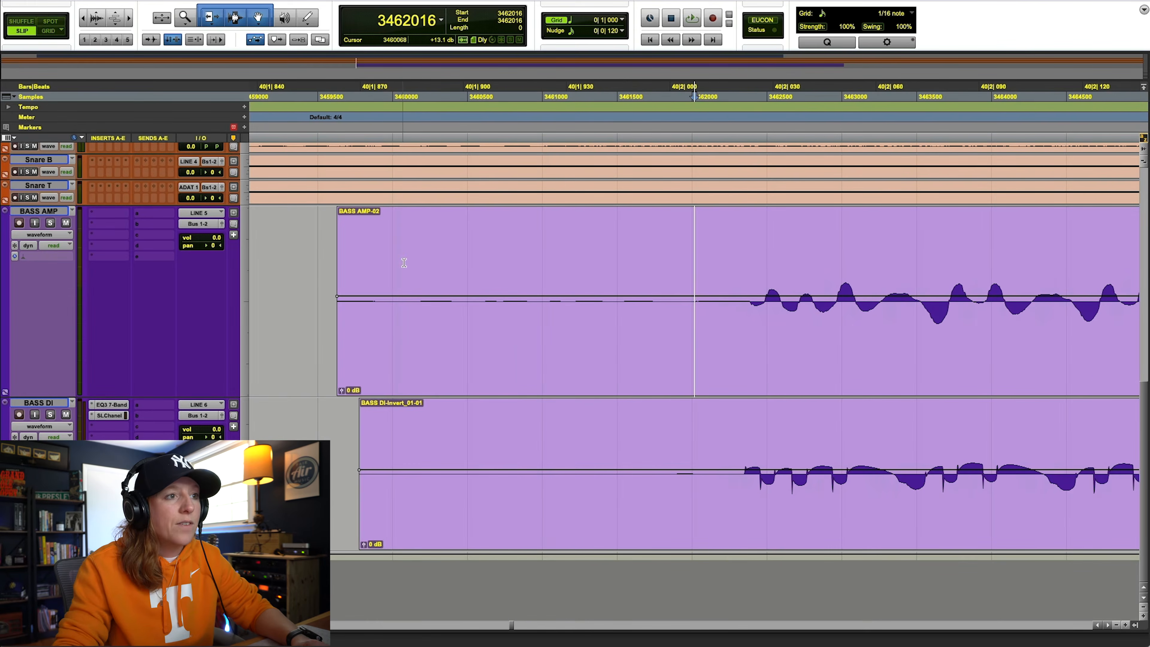
pyautogui.click(749, 262)
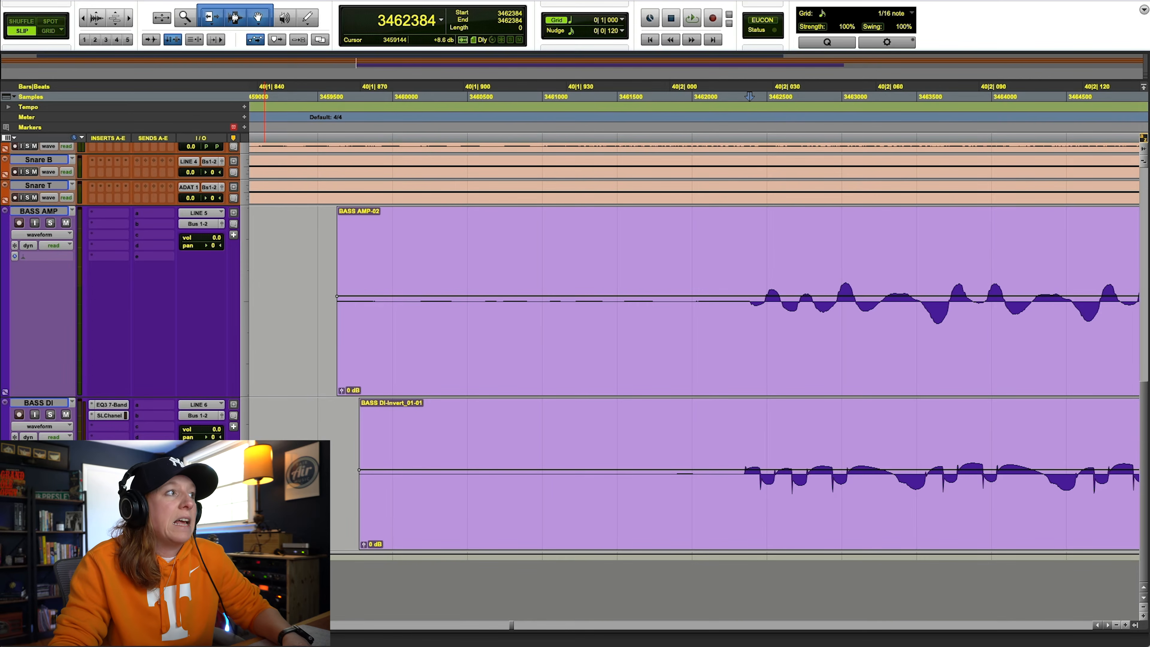
pyautogui.click(50, 222)
pyautogui.click(51, 413)
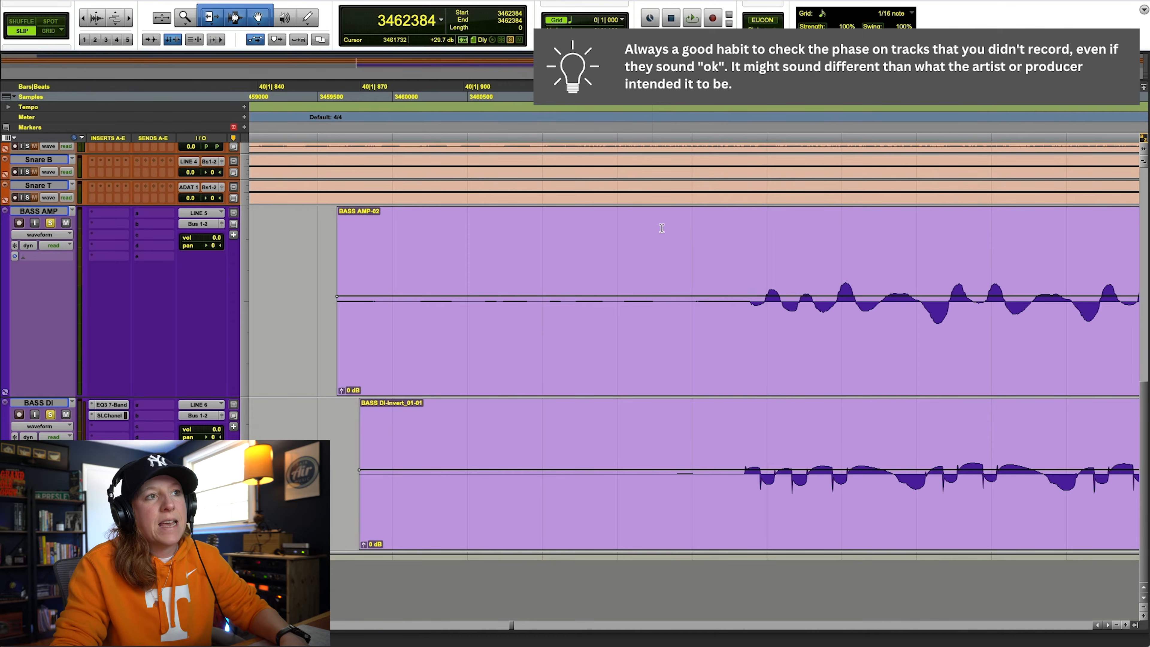
pyautogui.press('space')
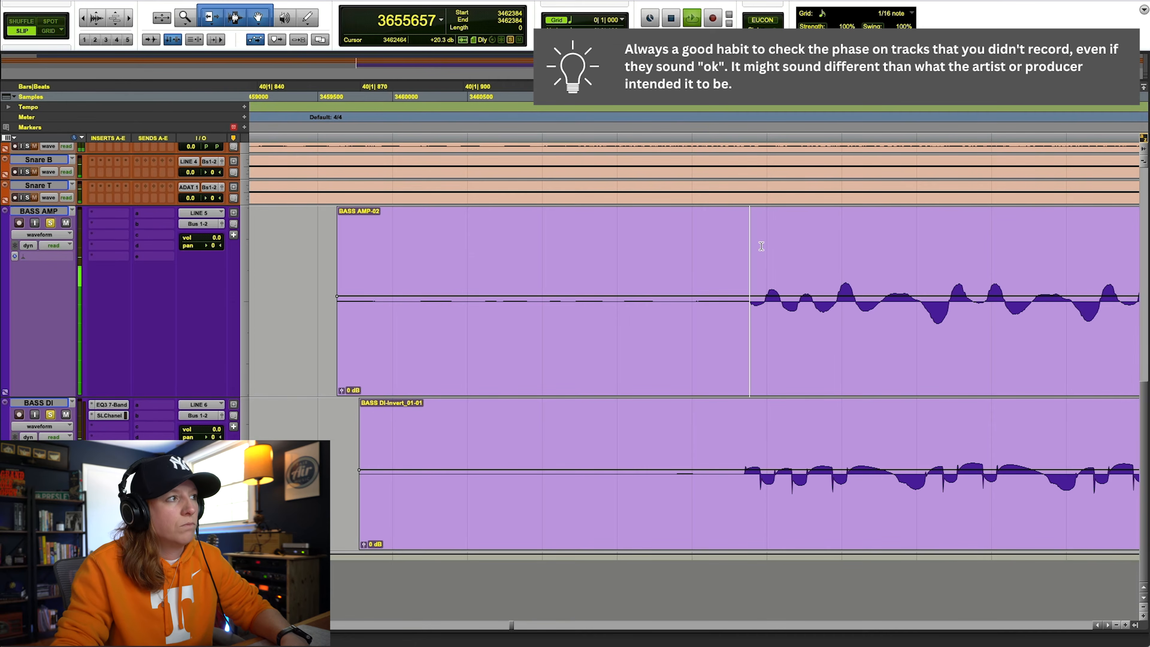
pyautogui.scroll(1, 770, 253)
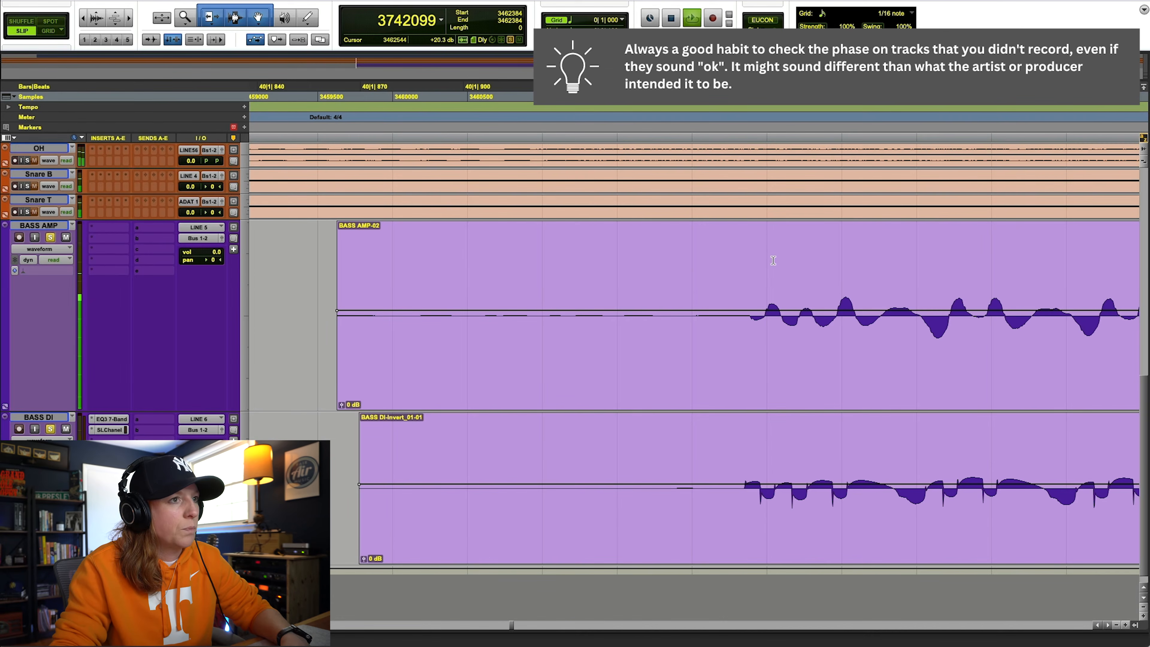
pyautogui.press('space')
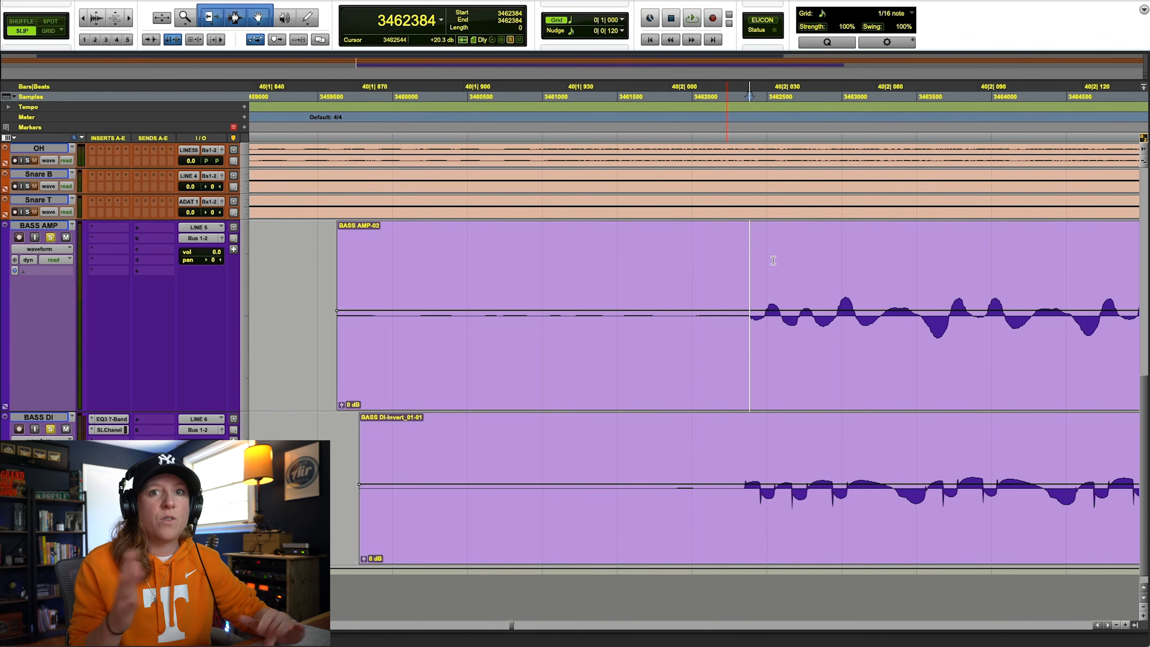
pyautogui.hotkey('ctrl', ']')
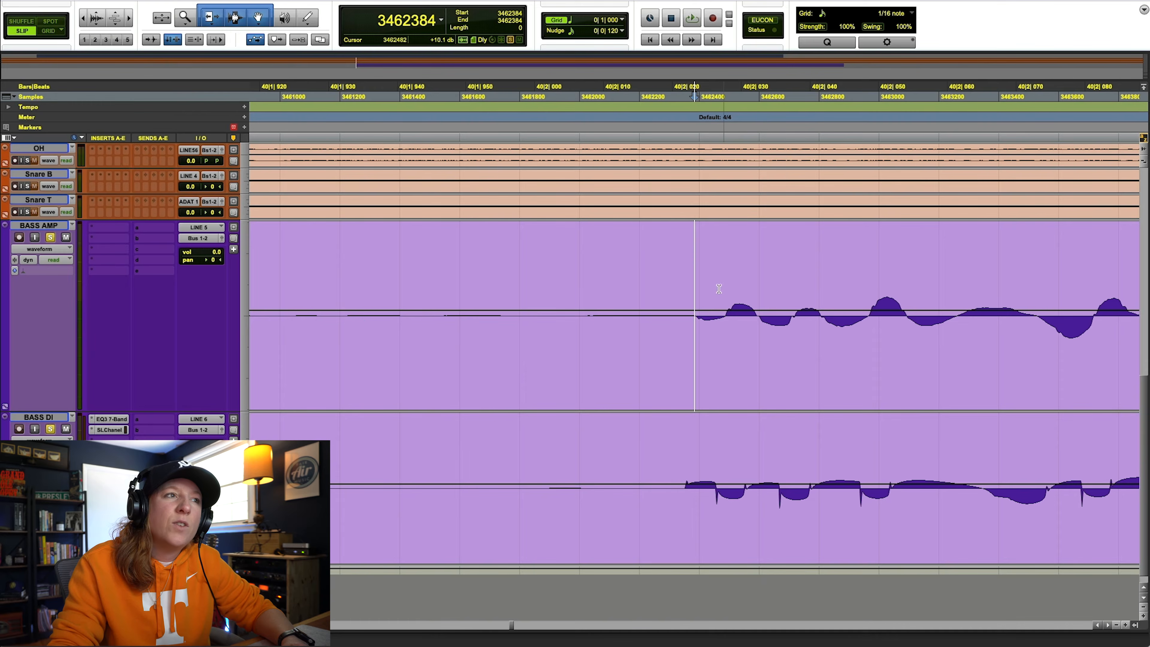
pyautogui.moveTo(696, 294); pyautogui.dragTo(748, 440)
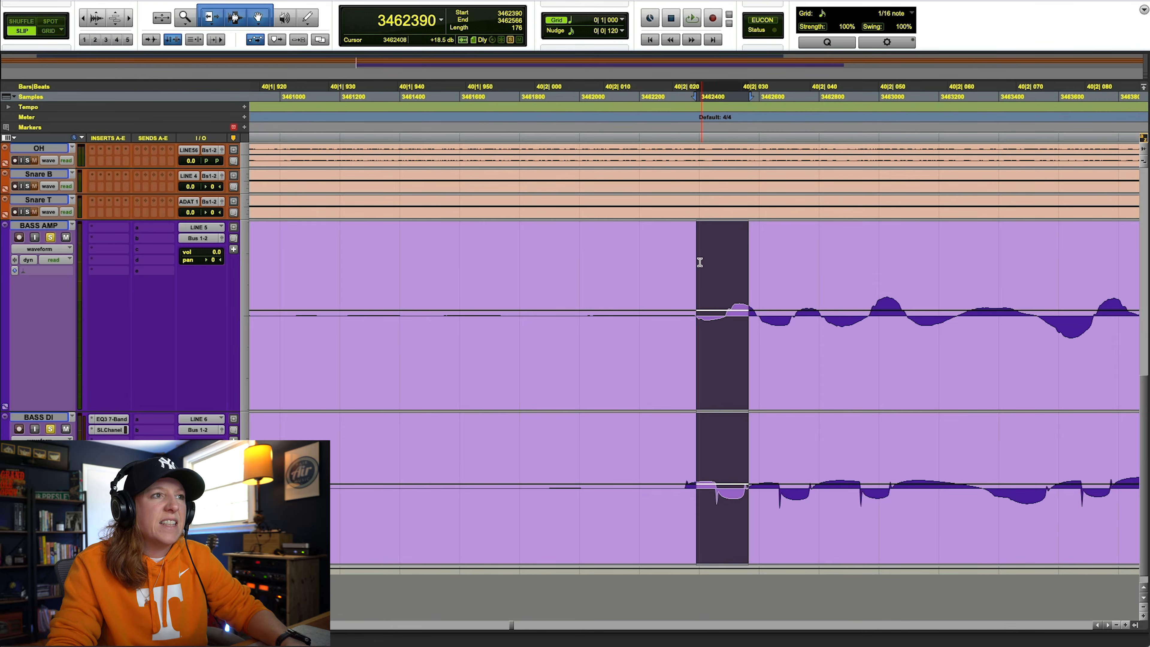
# Audition the bass pair from the note onset, then open BASS DI's EQ3 7-Band window.
pyautogui.click(687, 256)
pyautogui.press('space')
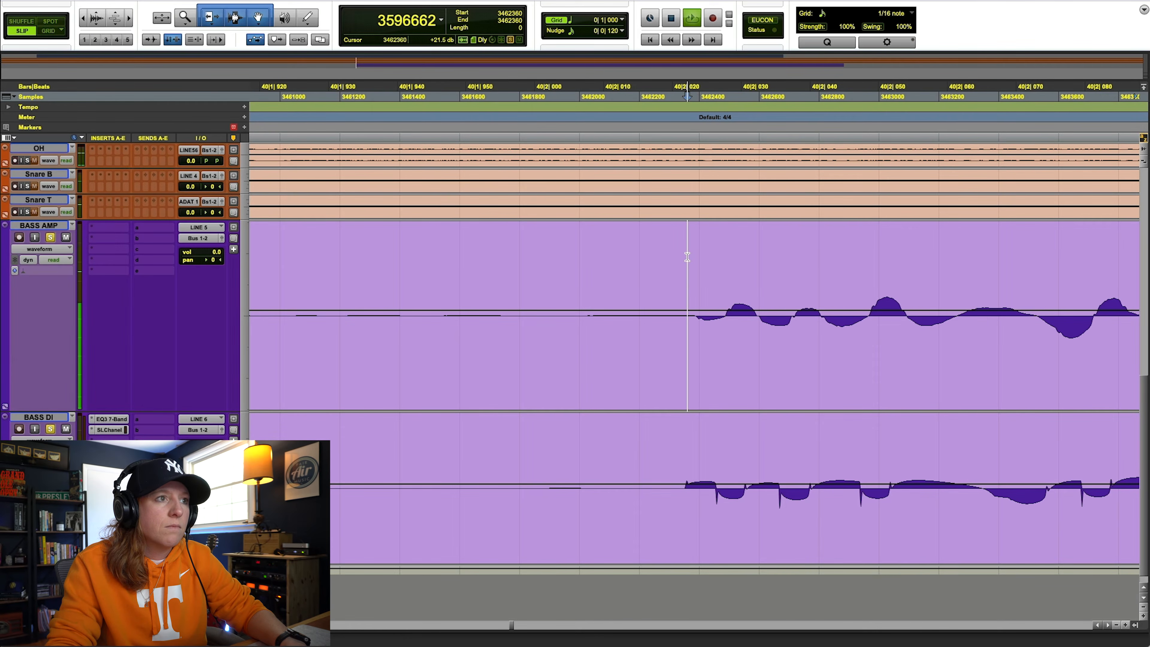
pyautogui.press('space')
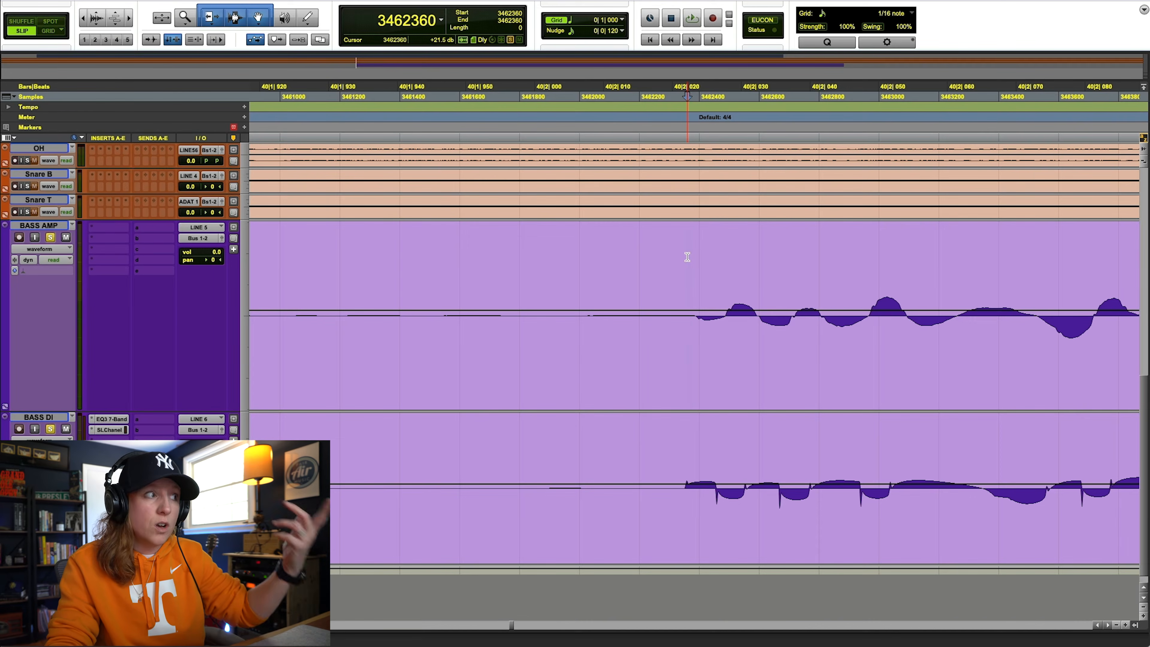
pyautogui.click(97, 419)
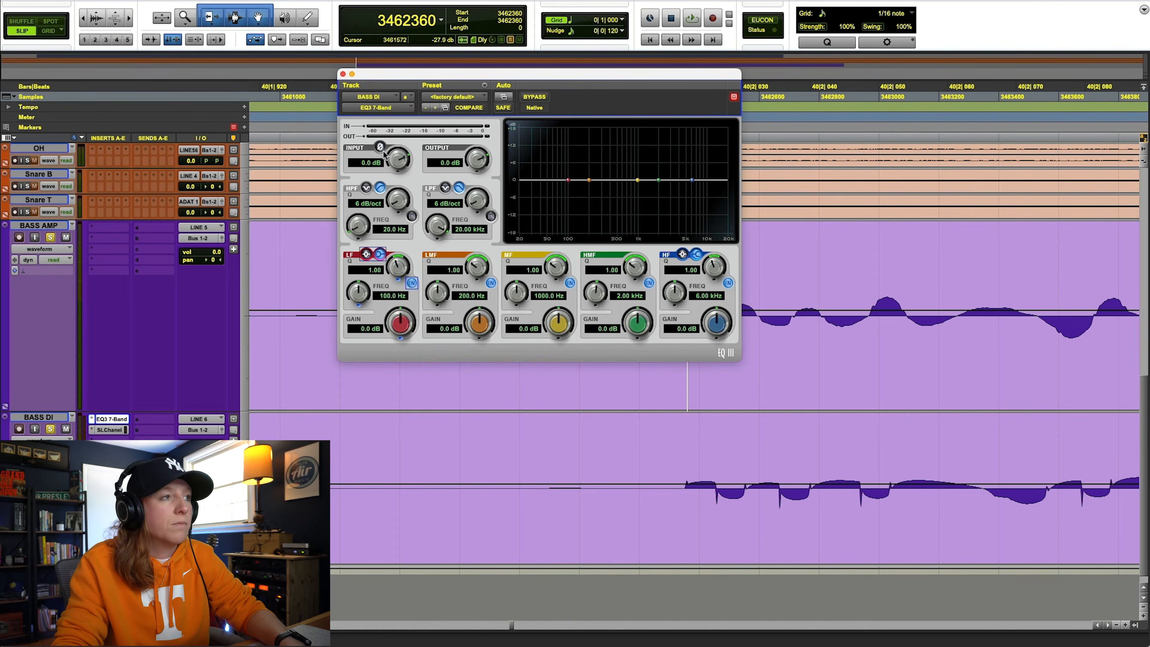
# Audition the bass with BASS DI's EQ3 polarity flipped.
pyautogui.press('space')
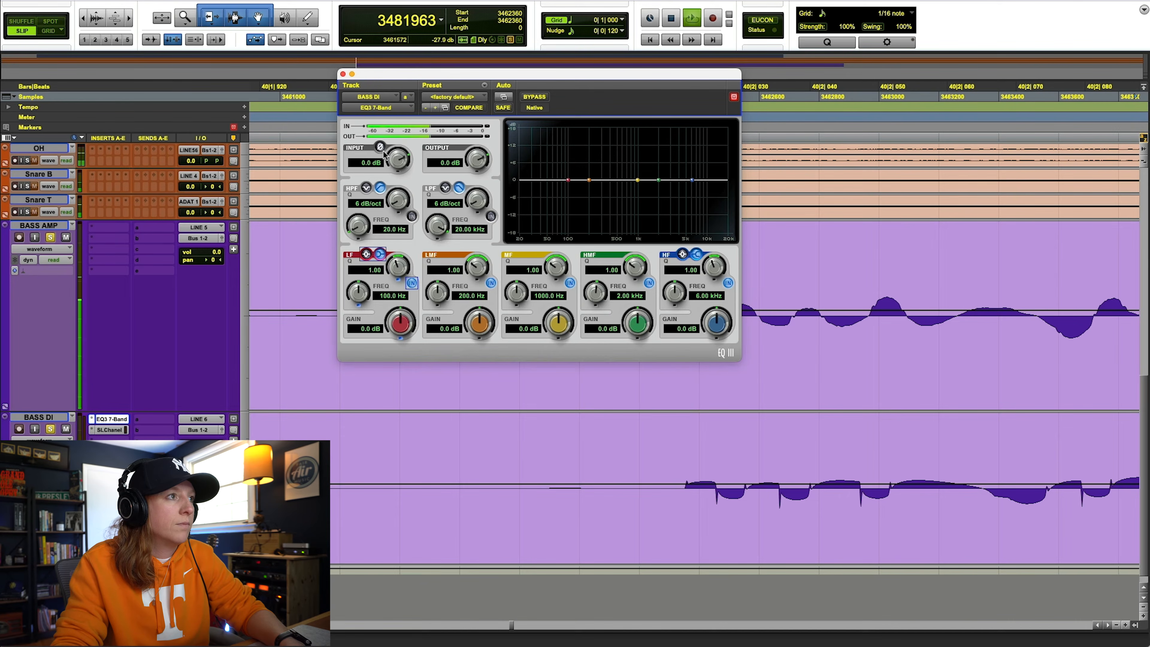
pyautogui.click(381, 146)
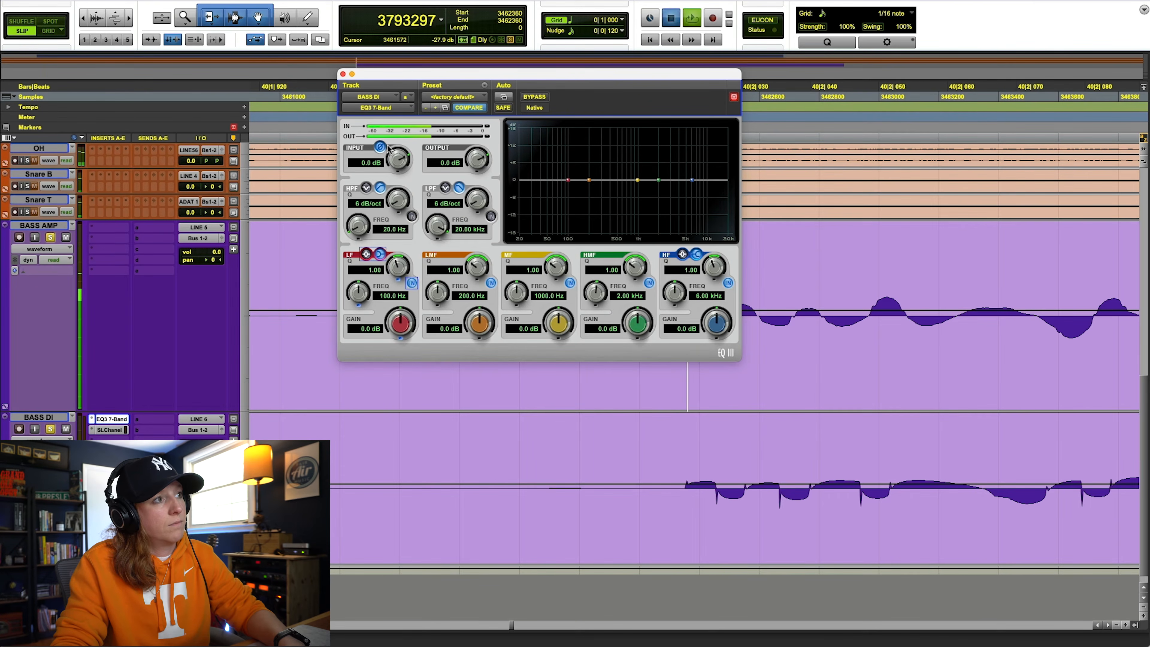
pyautogui.press('space')
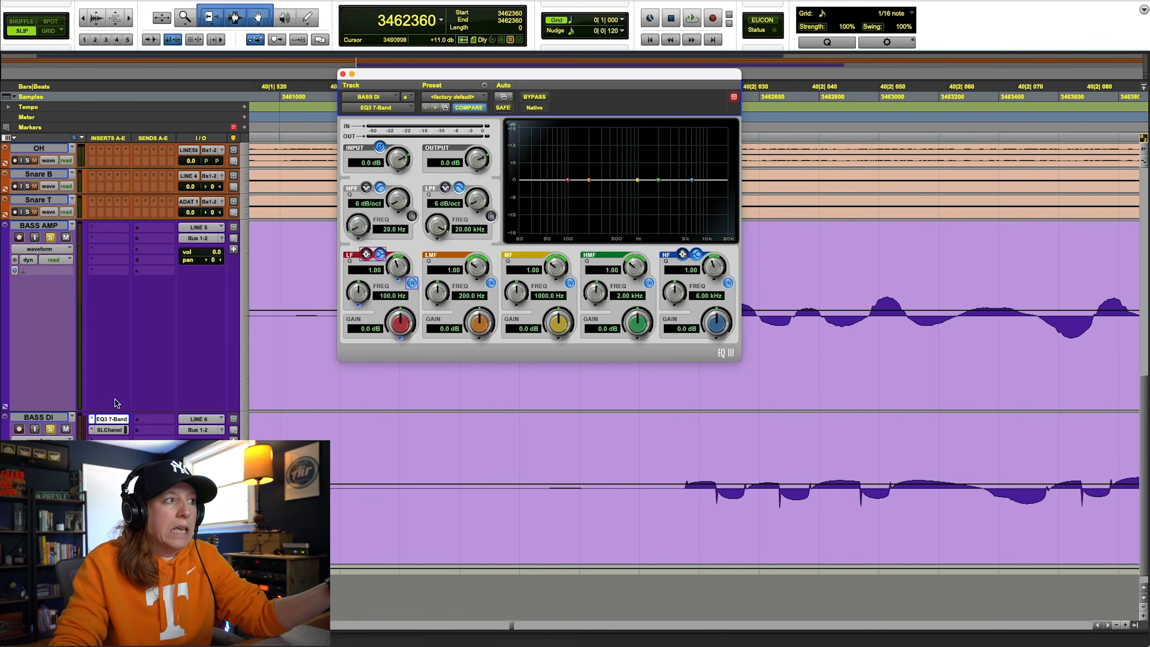
# Turn BASS DI's EQ3 polarity flip back off, close the window, and select the whole BASS DI clip.
pyautogui.click(101, 420)
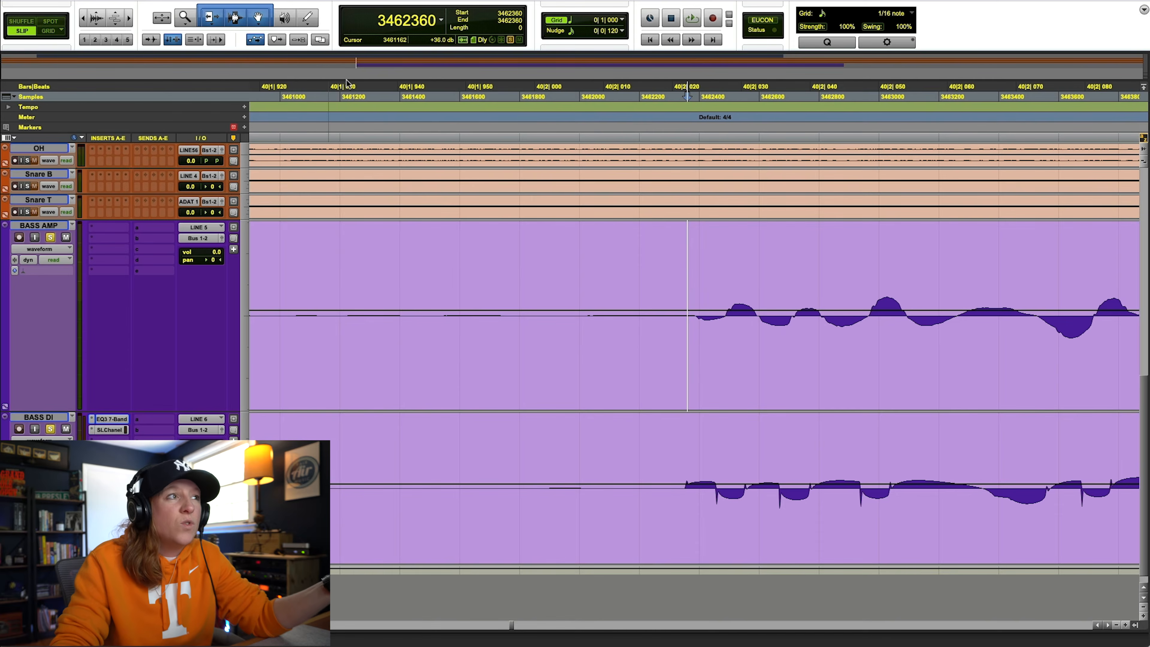
pyautogui.click(99, 421)
pyautogui.click(106, 358)
pyautogui.click(115, 420)
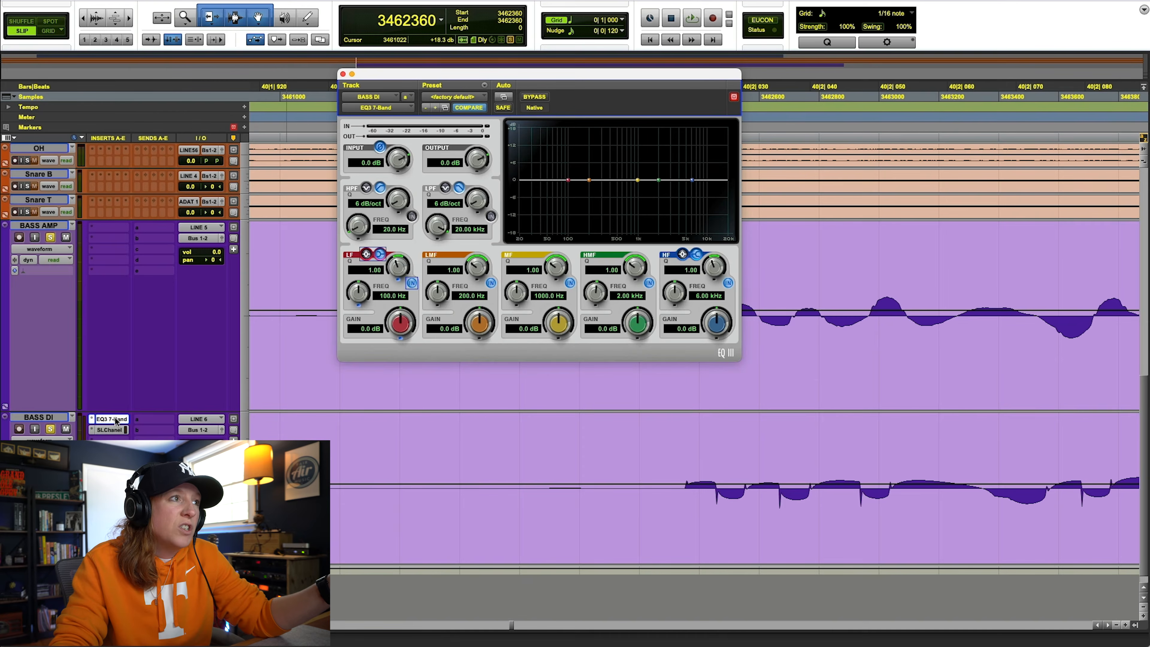
pyautogui.click(381, 148)
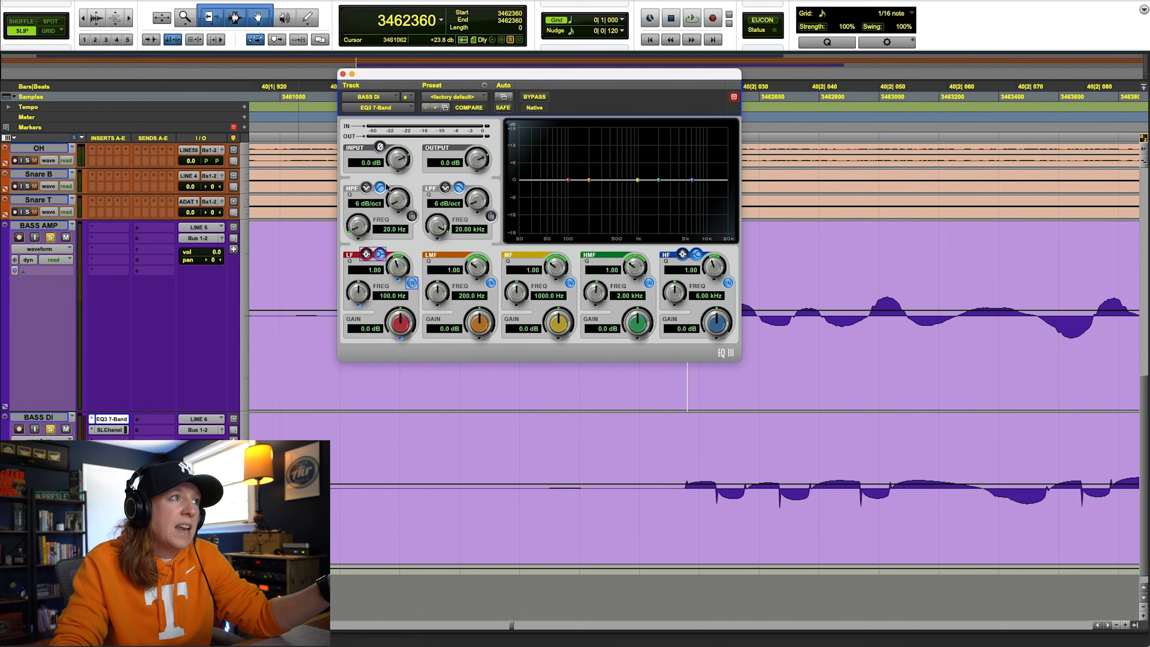
pyautogui.click(342, 74)
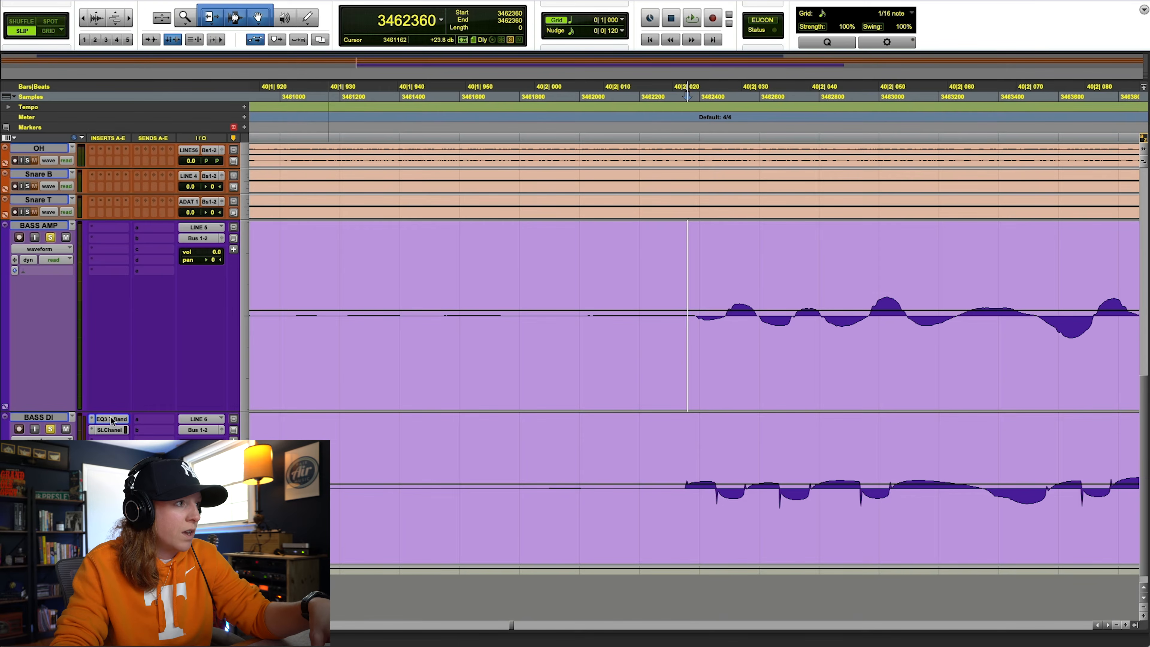
pyautogui.click(666, 545)
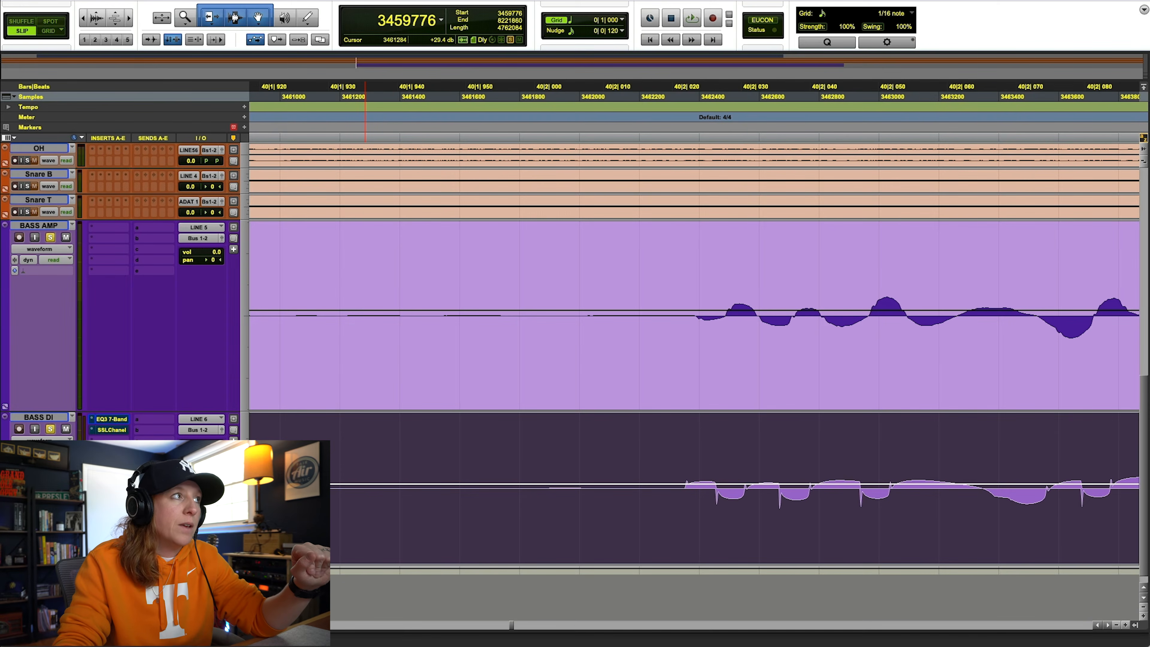
# Show the AudioSuite Other submenu listing the Invert plug-in.
pyautogui.click(1, 0)
pyautogui.moveTo(2, 172)
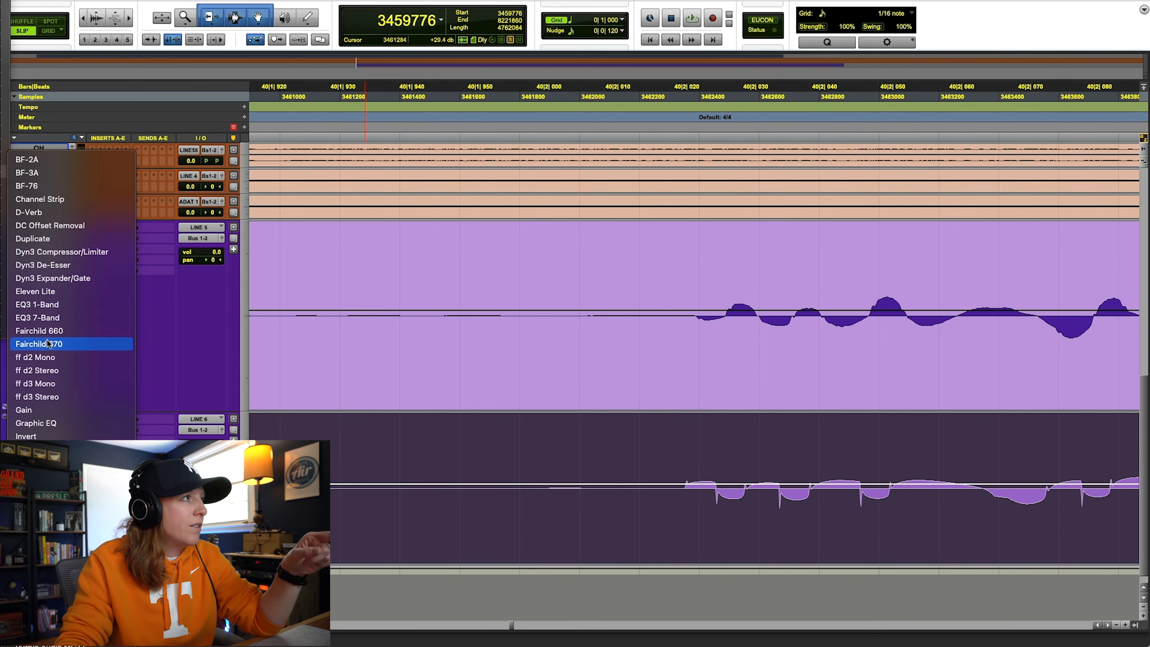
# Render AudioSuite Invert onto the BASS DI clip, leaving it flipped, and close the Invert window.
pyautogui.click(52, 437)
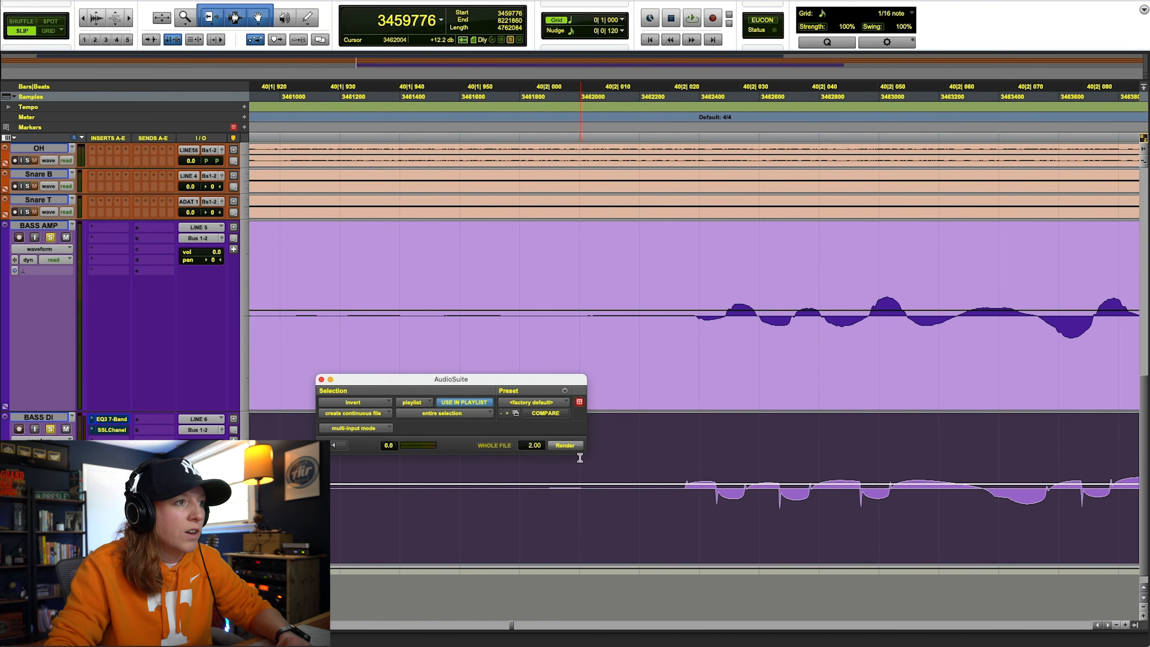
pyautogui.click(566, 446)
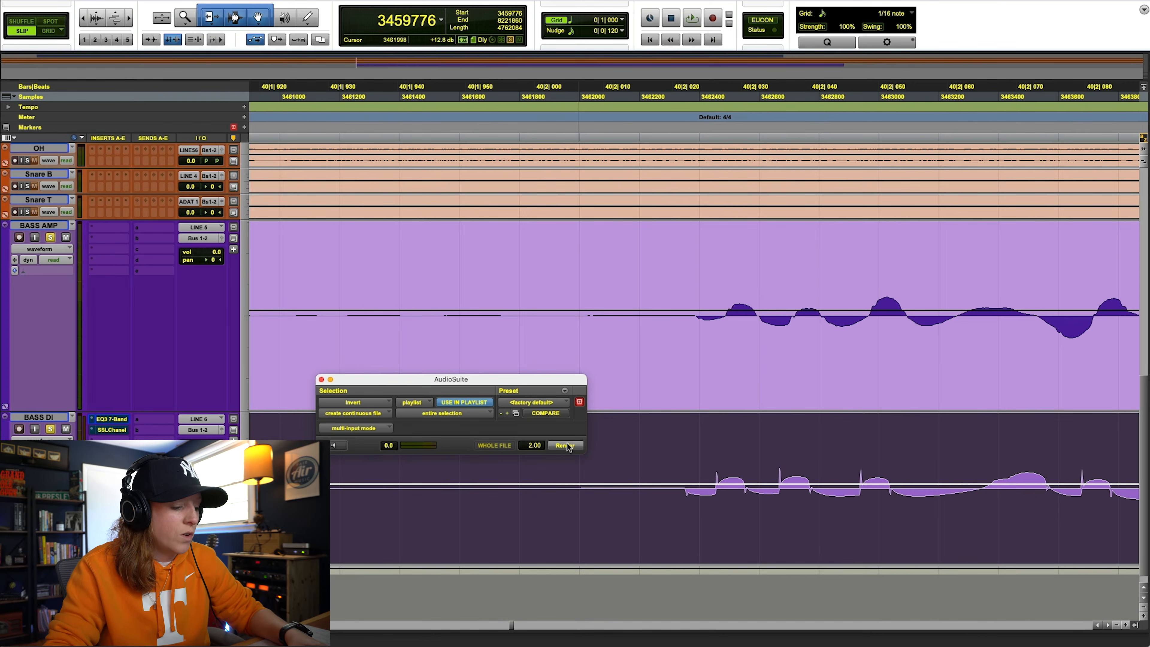
pyautogui.click(566, 445)
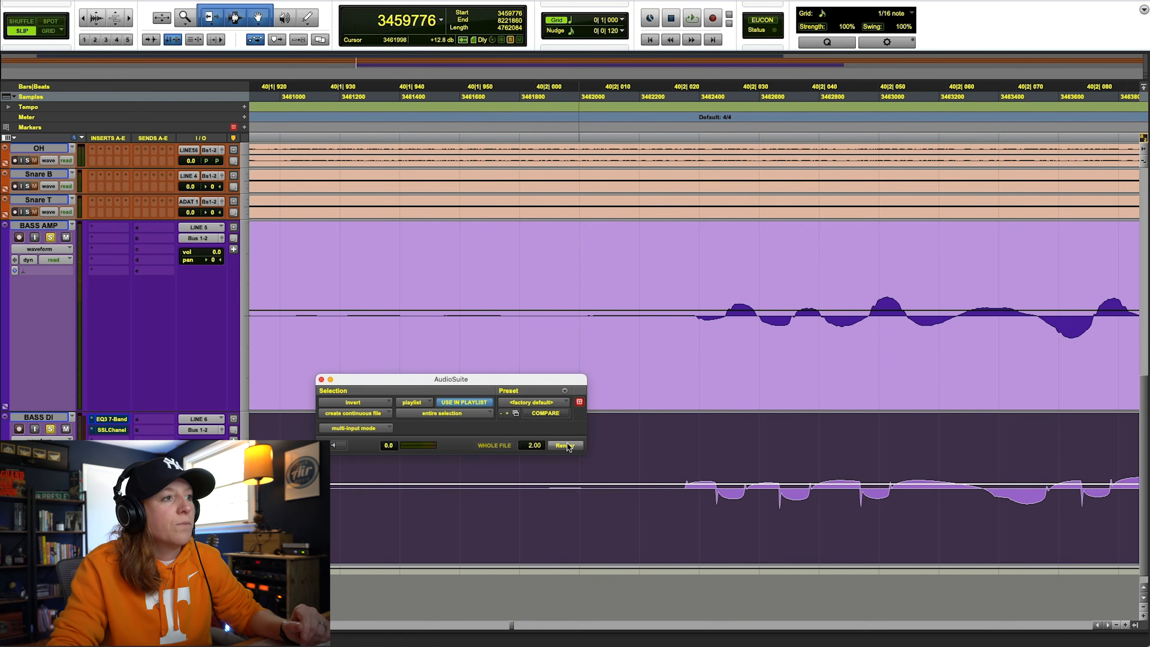
pyautogui.click(566, 445)
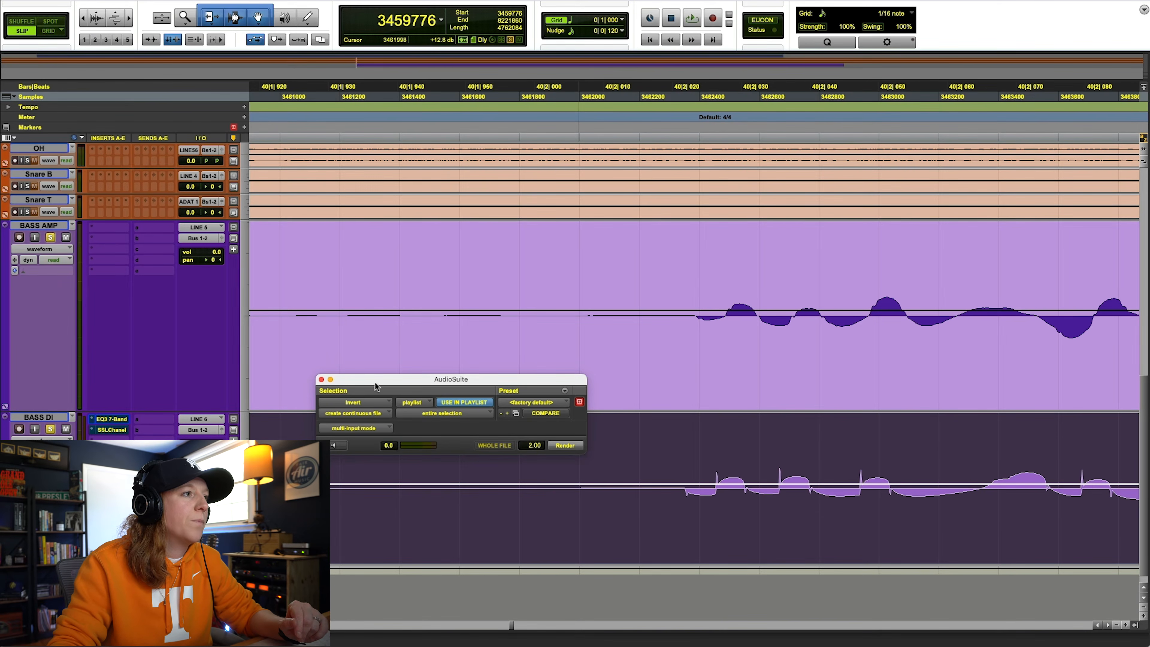
pyautogui.click(321, 379)
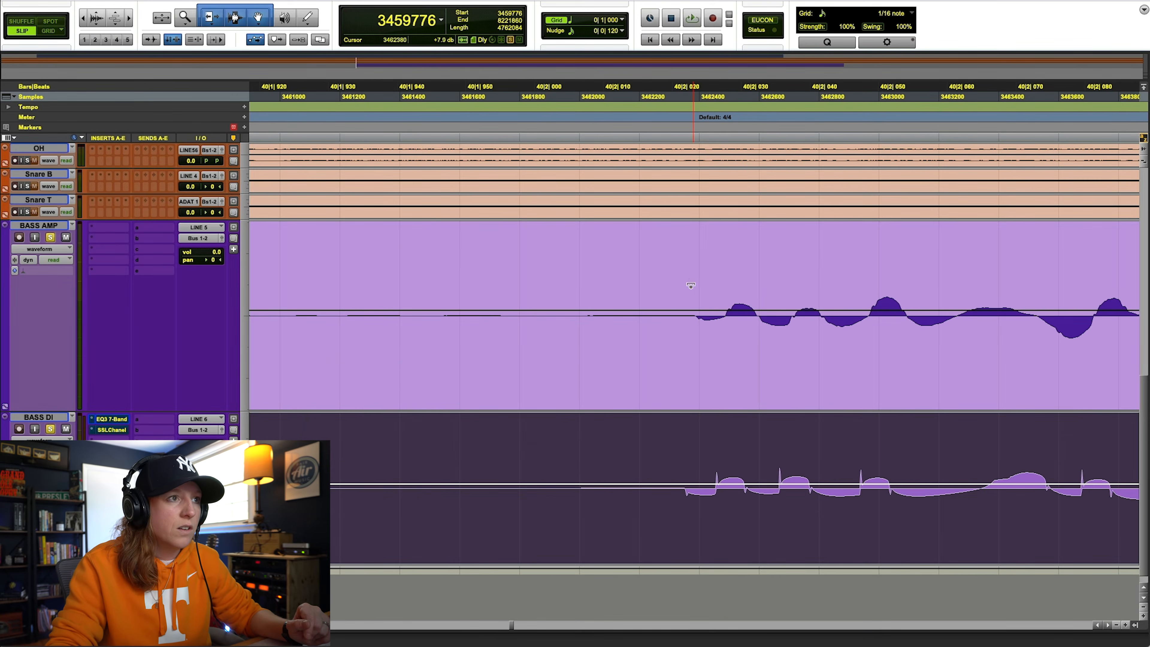
# Audition the inverted BASS DI against BASS AMP from the bass note onset.
pyautogui.moveTo(691, 269); pyautogui.dragTo(757, 452)
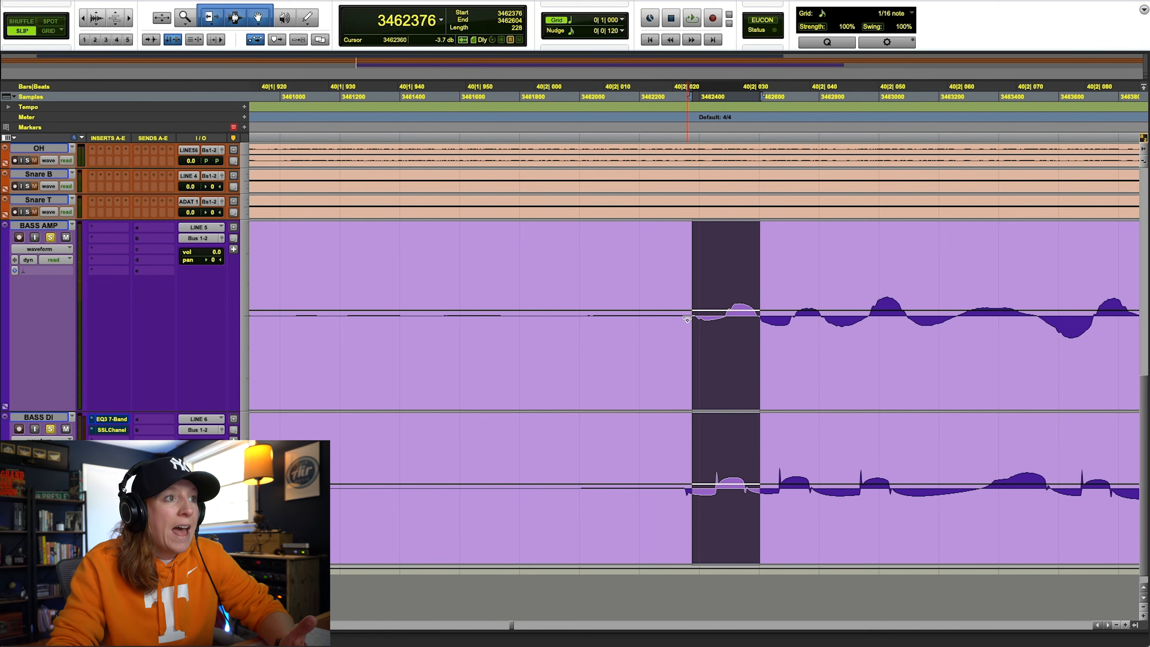
pyautogui.click(686, 274)
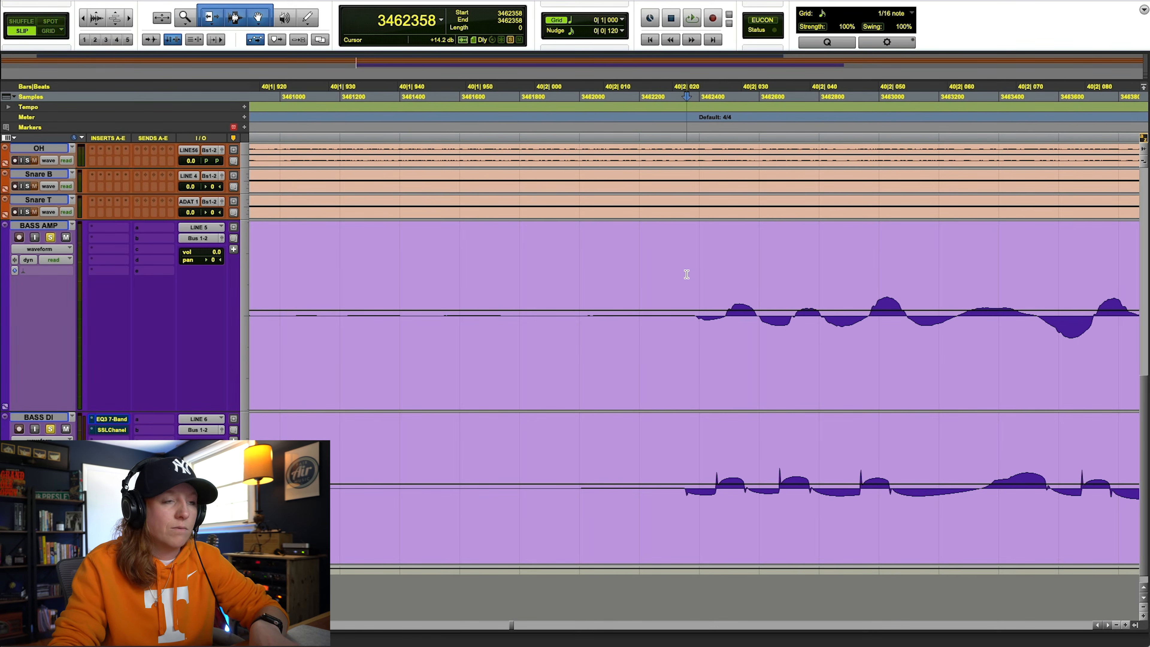
pyautogui.press('space')
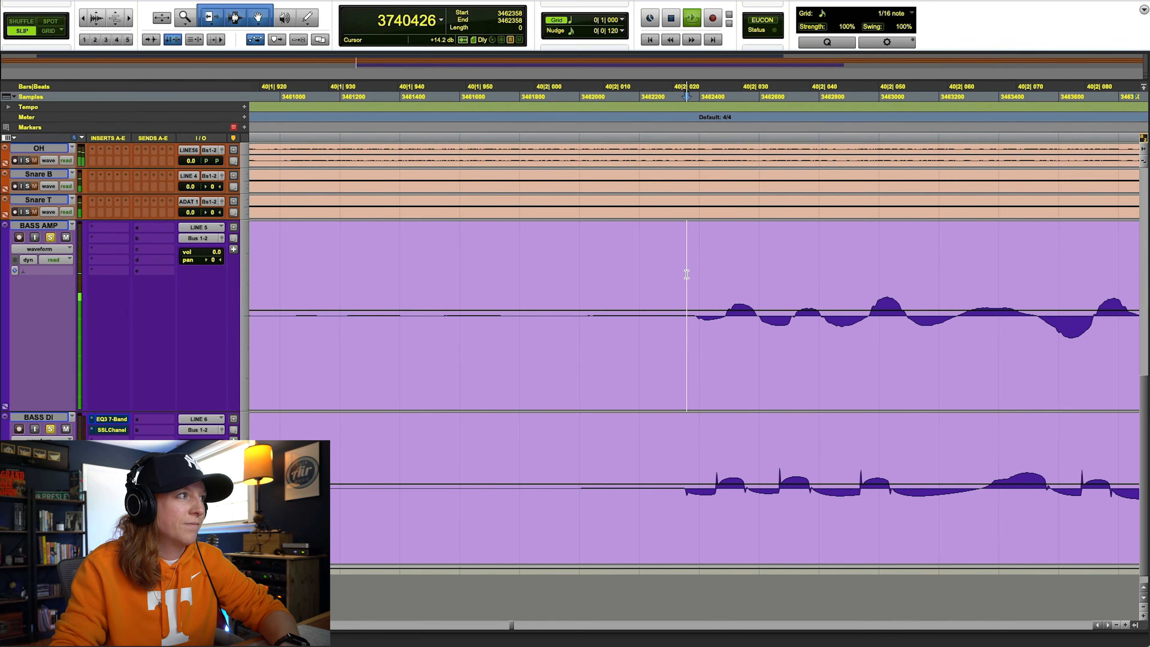
pyautogui.press('space')
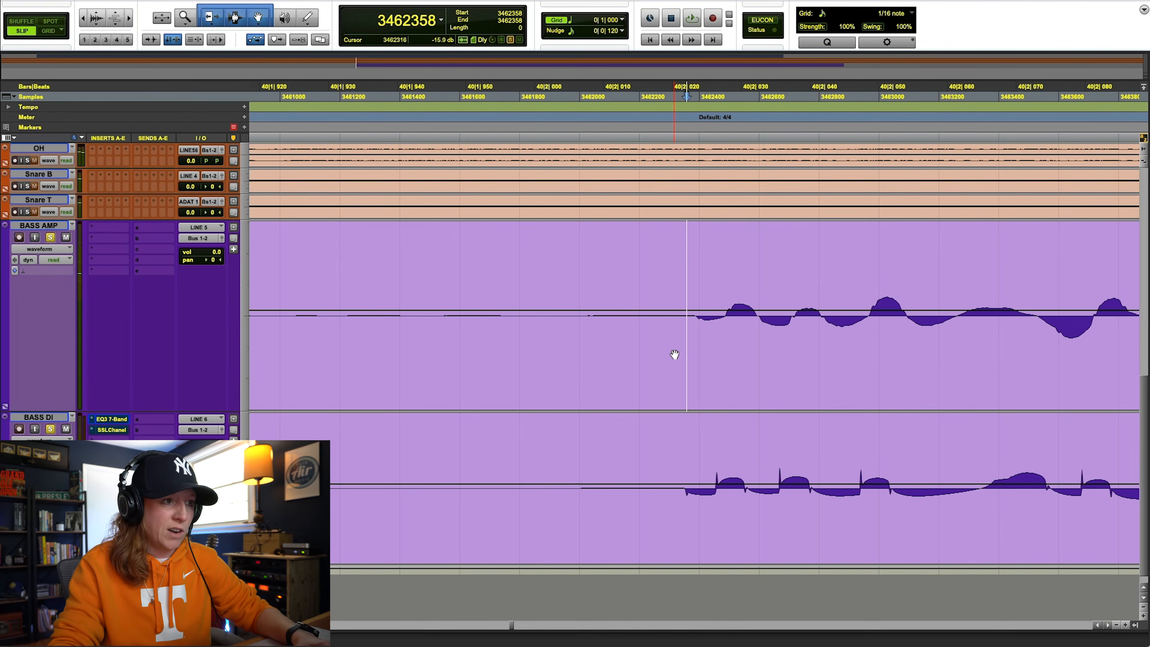
pyautogui.click(687, 262)
pyautogui.press('space')
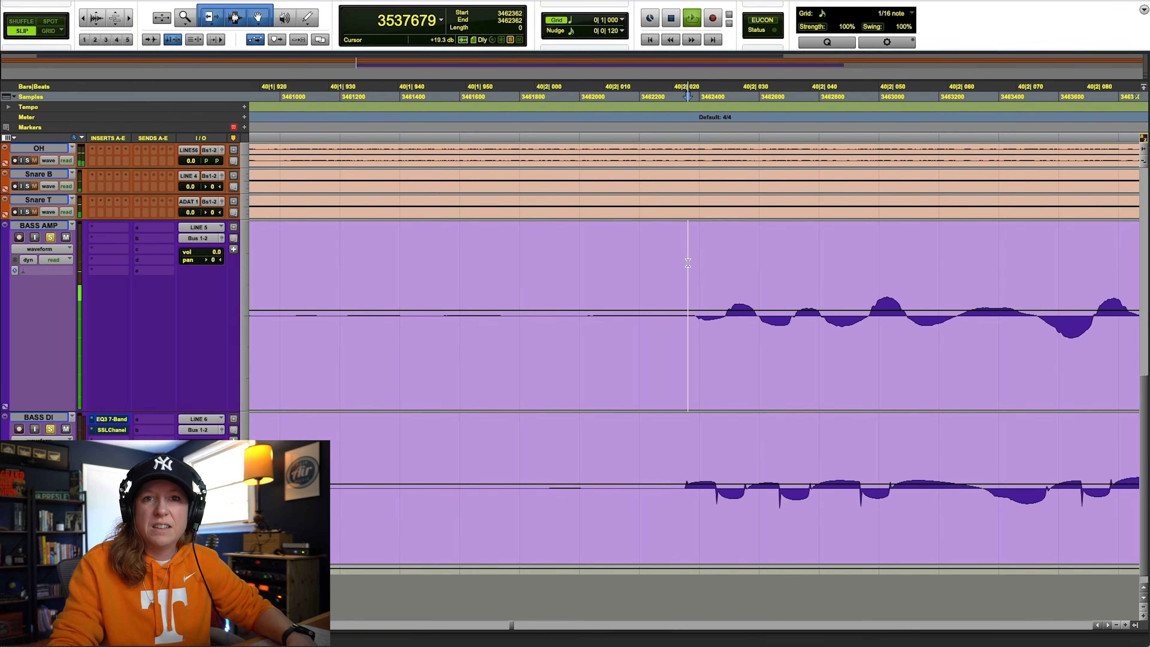
# Undo the BASS DI polarity flip and replay the bass tracks for comparison.
pyautogui.press('space')
pyautogui.press('super+z')
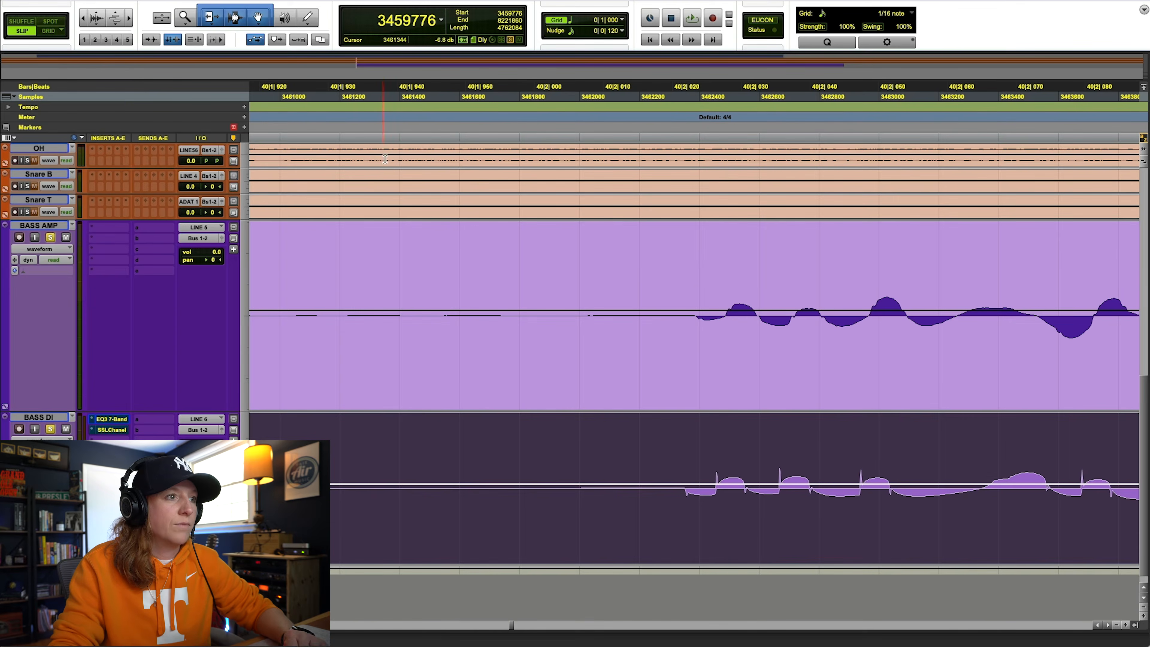
pyautogui.click(681, 274)
pyautogui.press('space')
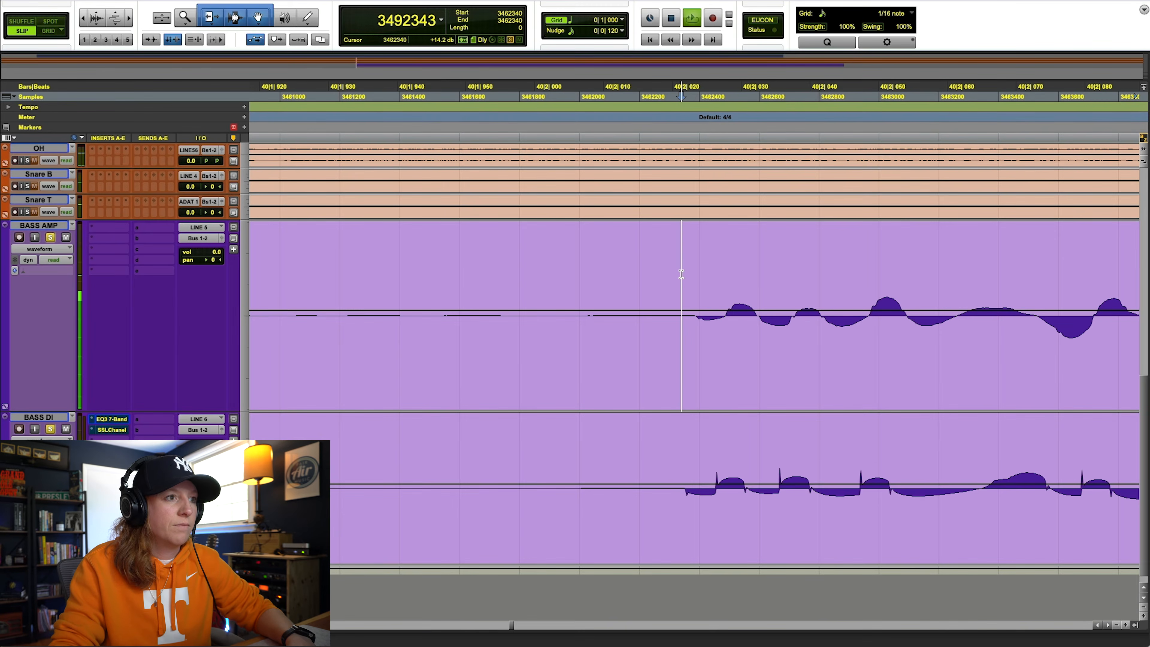
pyautogui.press('space')
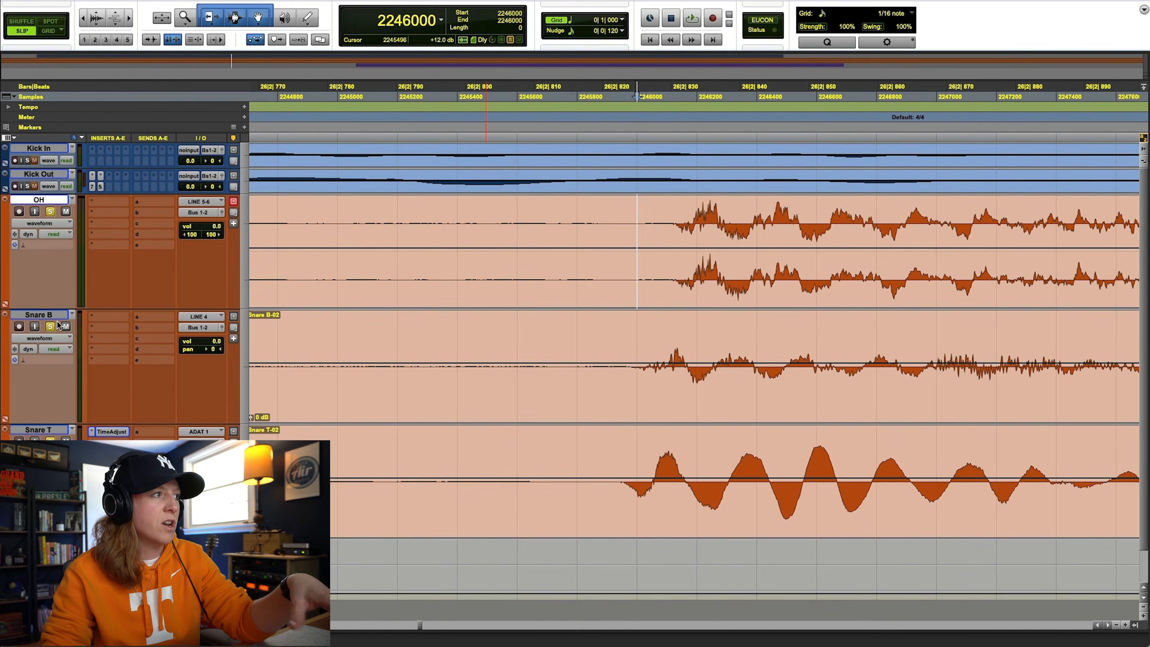
# Play the drums from just before the snare hit, then stop.
pyautogui.click(624, 220)
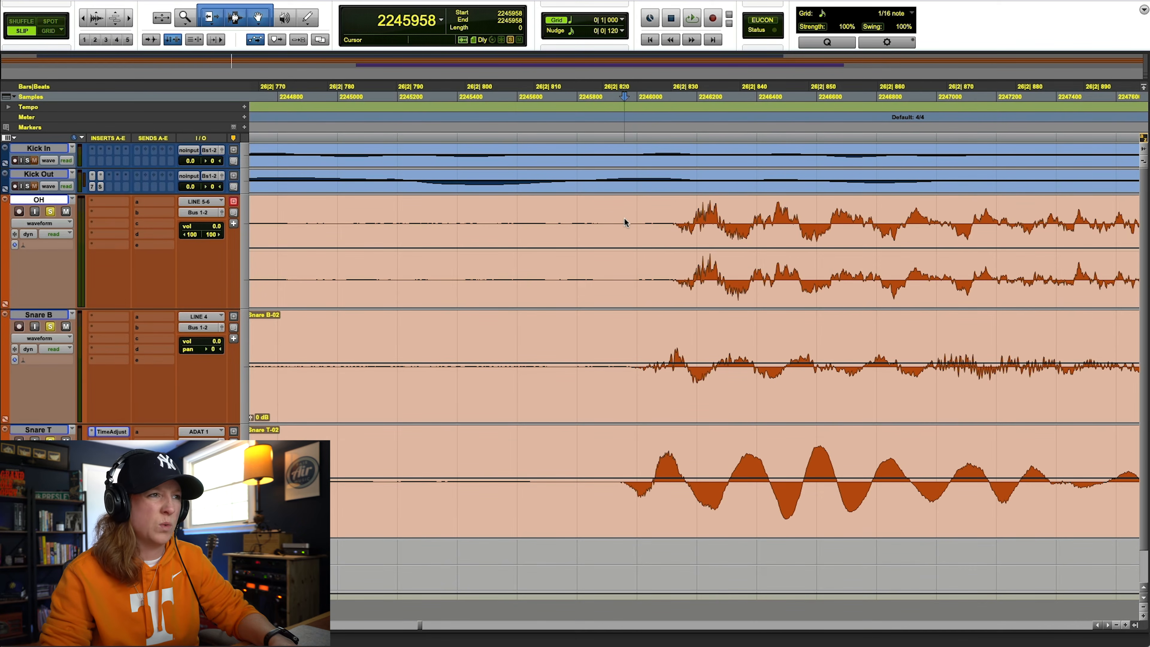
pyautogui.press('space')
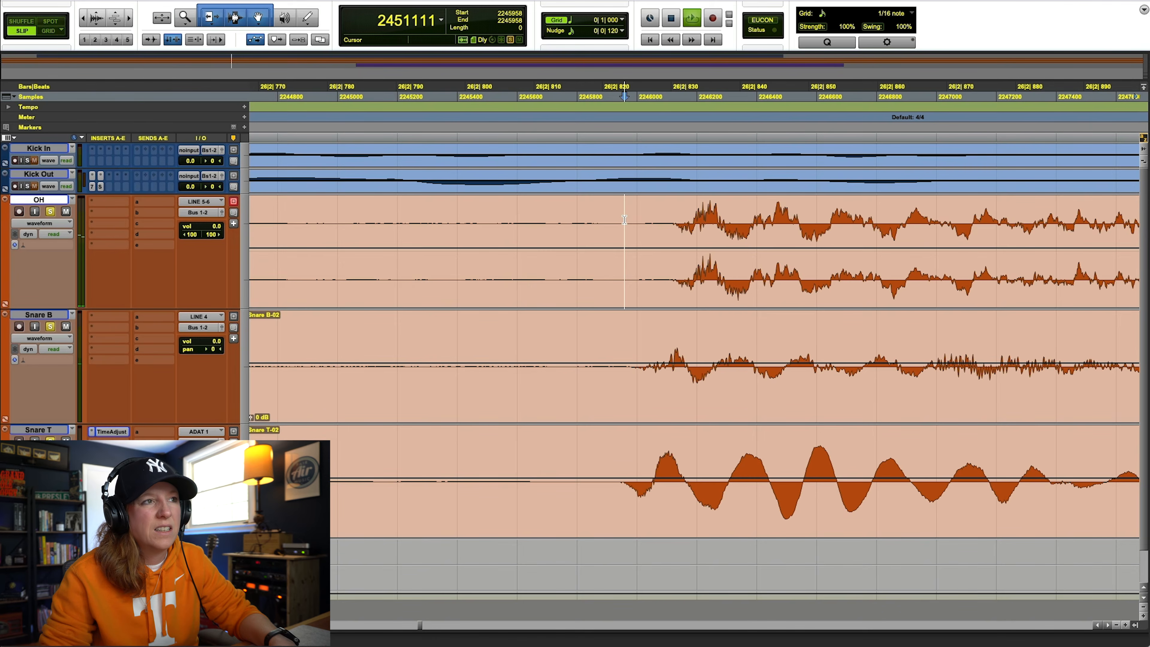
pyautogui.press('space')
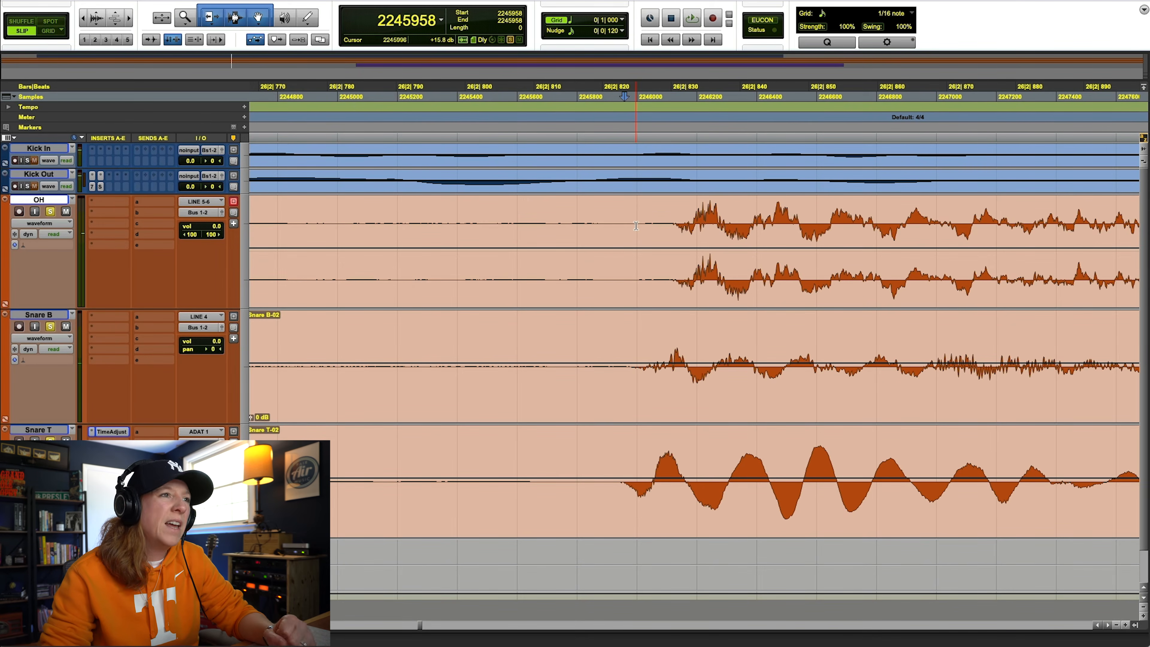
# Select a roughly 178-sample span over the start of the snare hit on the OH tracks.
pyautogui.moveTo(696, 216); pyautogui.dragTo(716, 481)
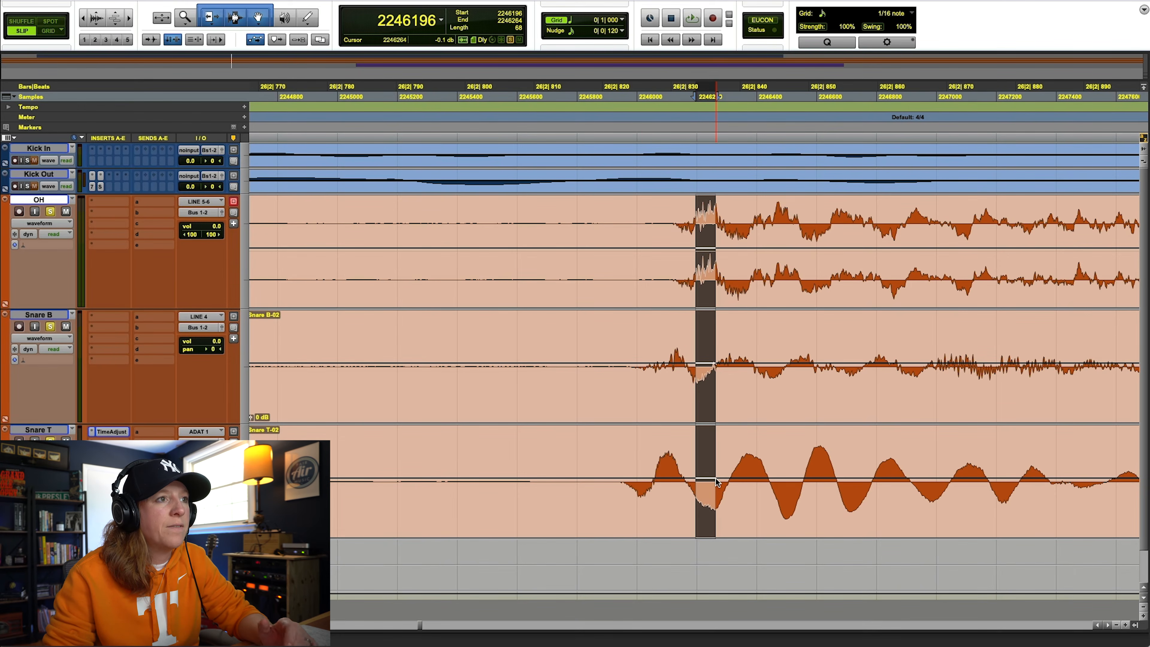
pyautogui.click(638, 346)
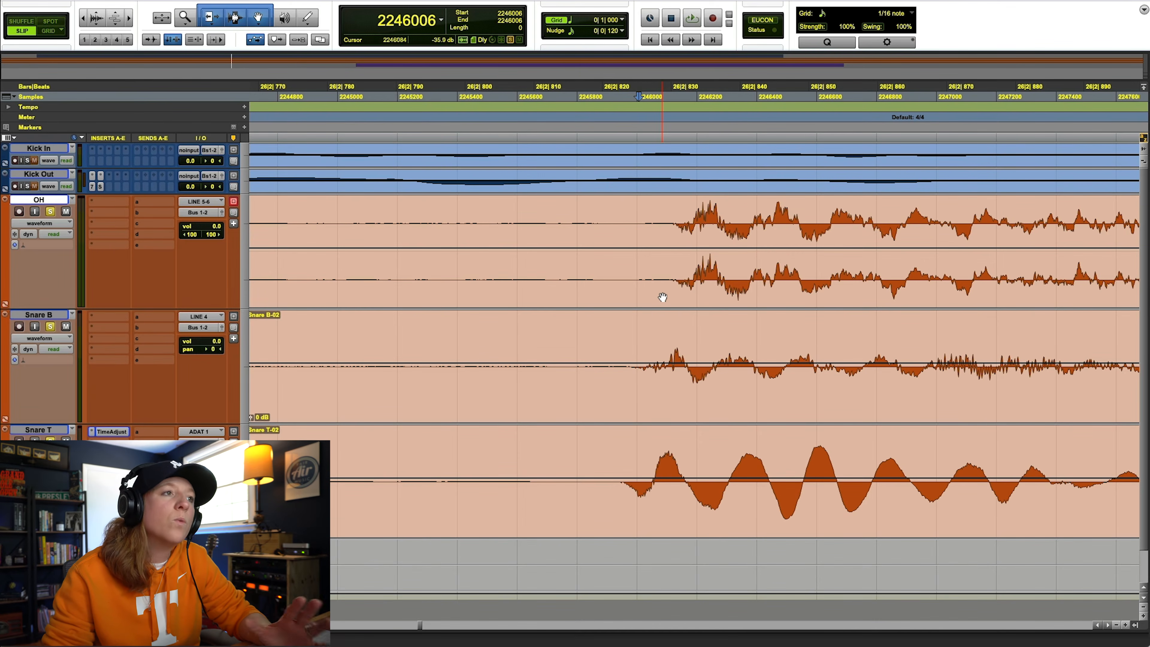
pyautogui.moveTo(674, 210); pyautogui.dragTo(727, 243)
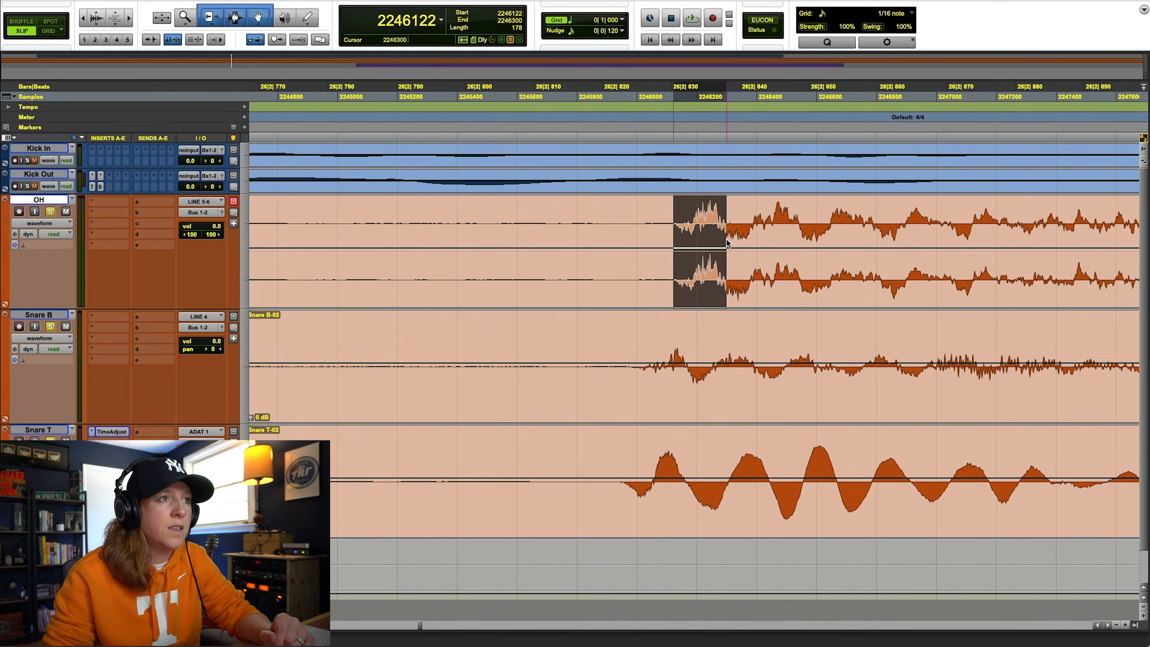
# Insert the Avid EQ3 7-Band multichannel plug-in on the OH track.
pyautogui.click(108, 209)
pyautogui.moveTo(149, 202)
pyautogui.moveTo(221, 209)
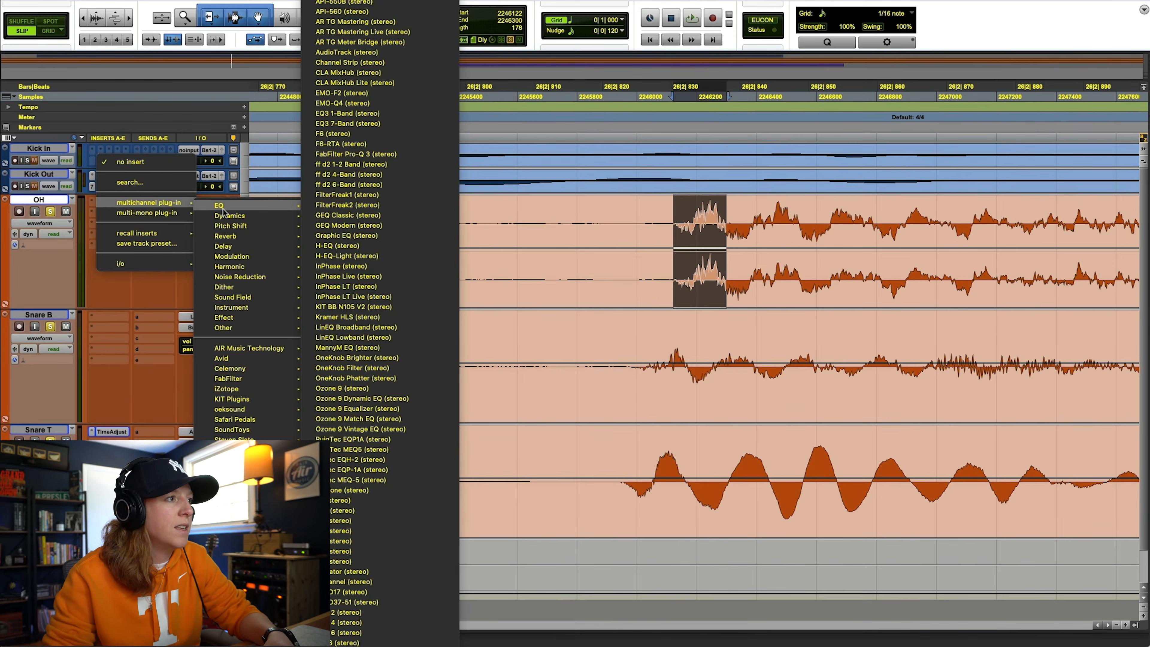
pyautogui.moveTo(230, 360)
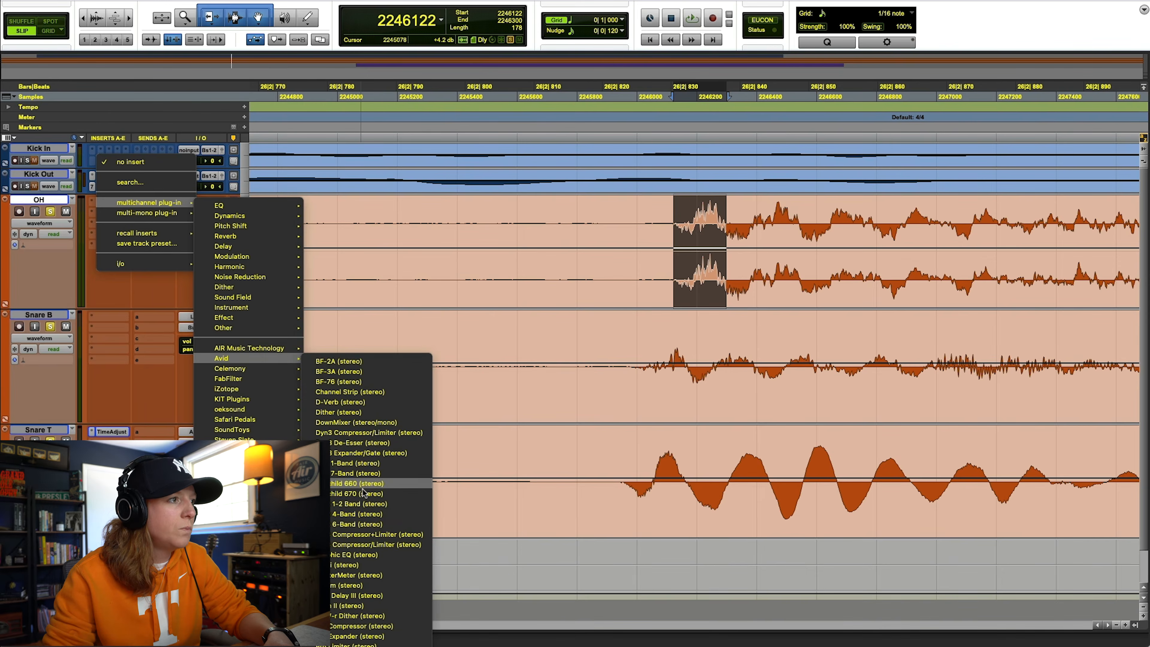
pyautogui.click(365, 473)
pyautogui.moveTo(454, 209); pyautogui.dragTo(393, 119)
# Audition the EQ3 input polarity flip on and off during playback, leaving it off, and close the window.
pyautogui.click(673, 212)
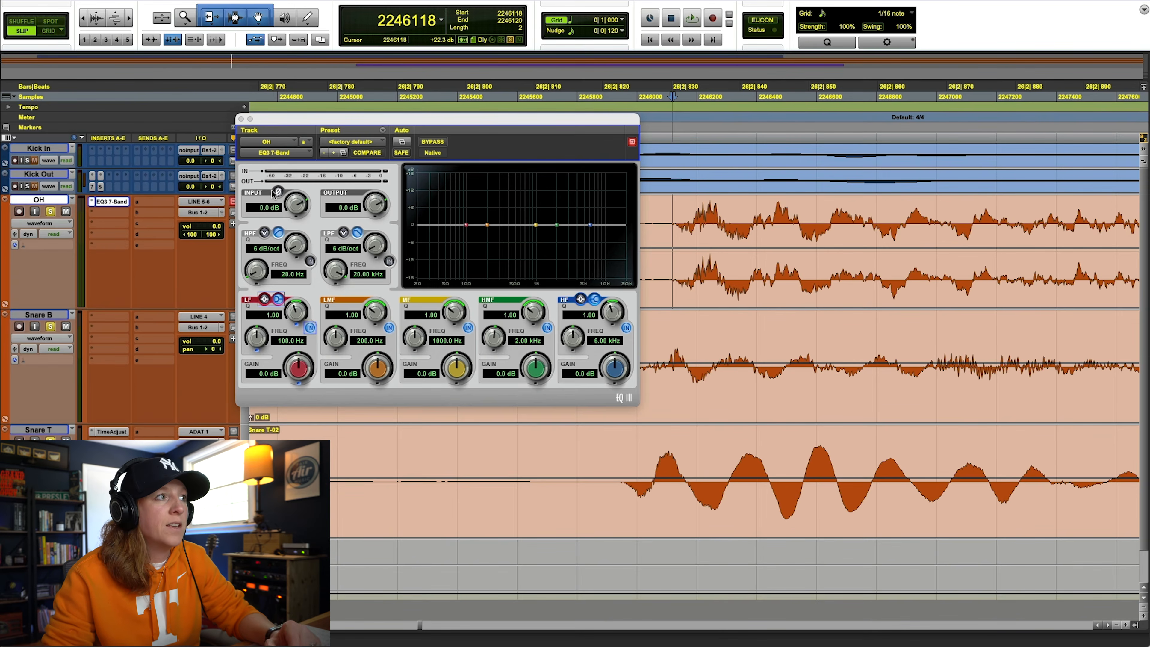
pyautogui.press('space')
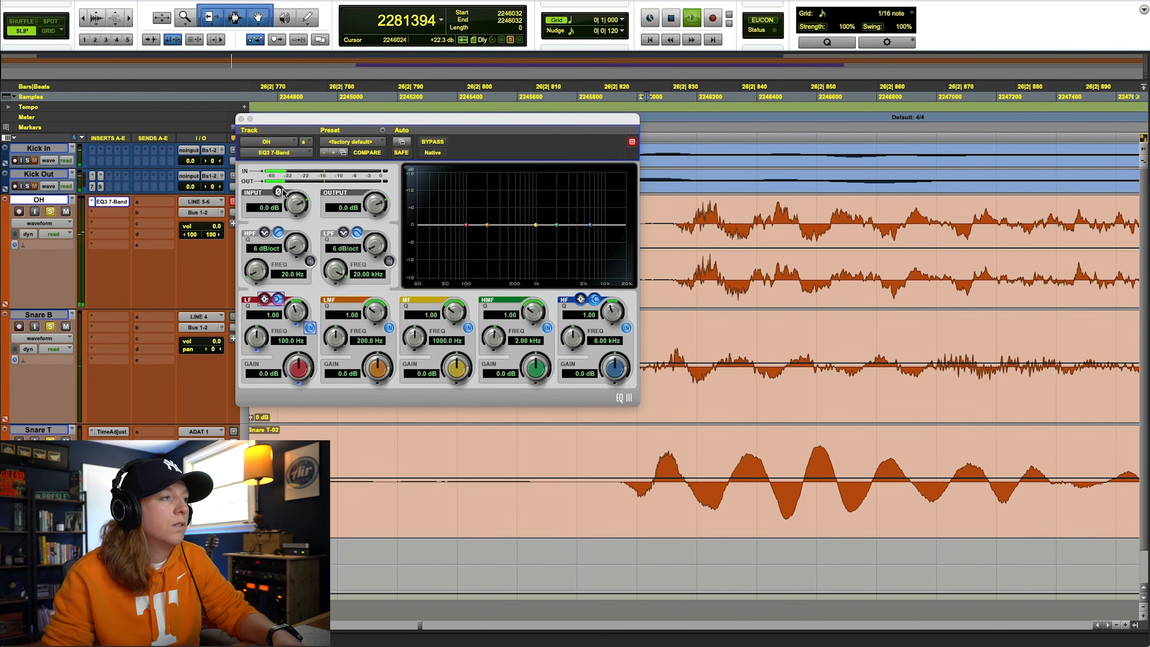
pyautogui.click(278, 192)
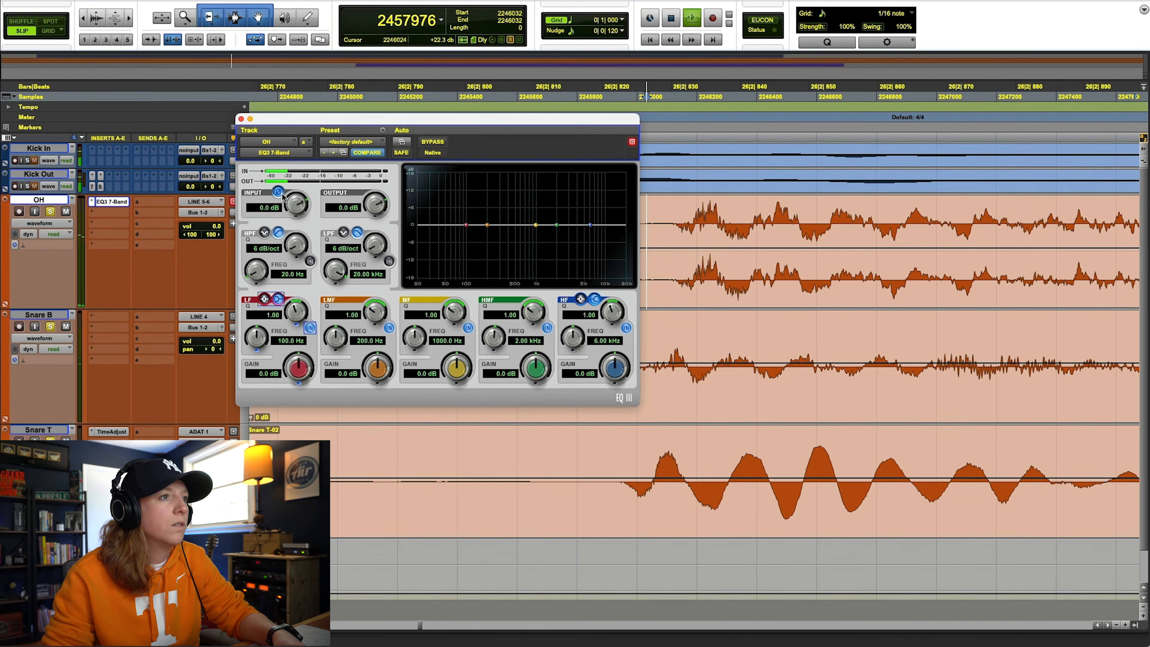
pyautogui.click(278, 192)
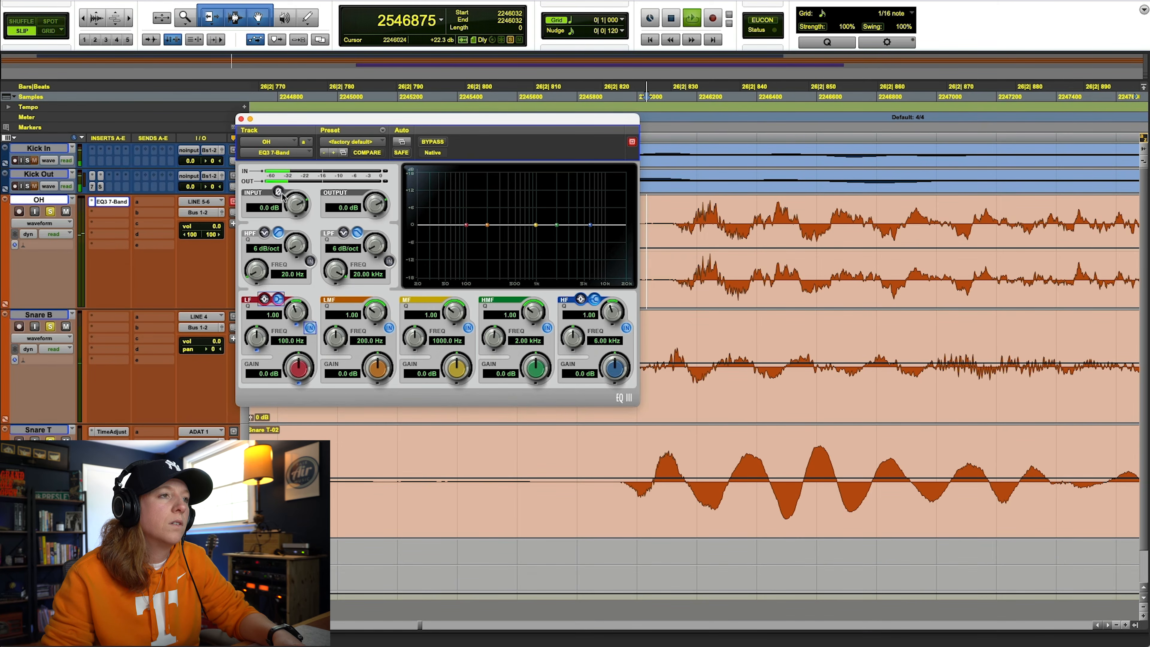
pyautogui.click(279, 192)
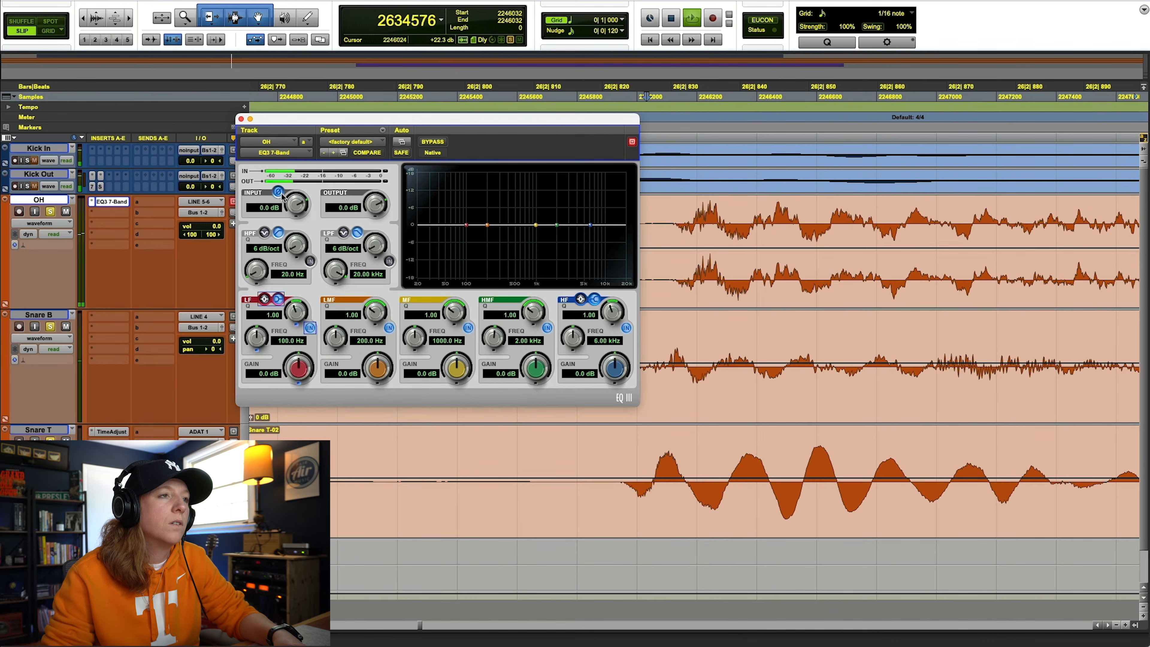
pyautogui.click(279, 192)
pyautogui.press('space')
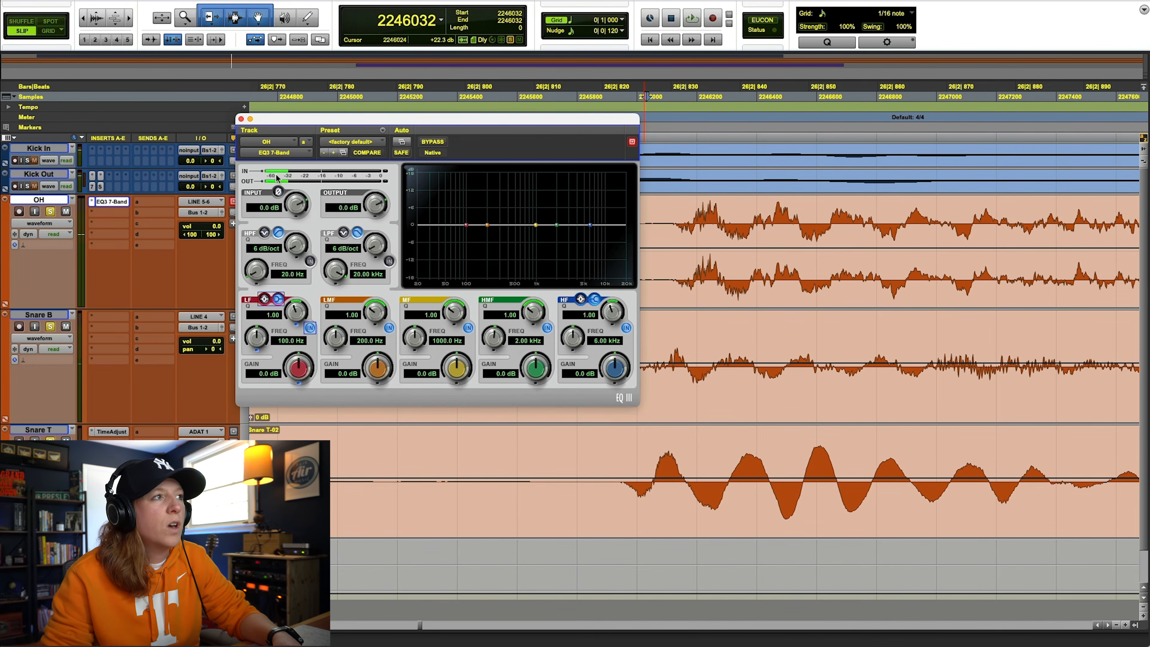
pyautogui.click(242, 119)
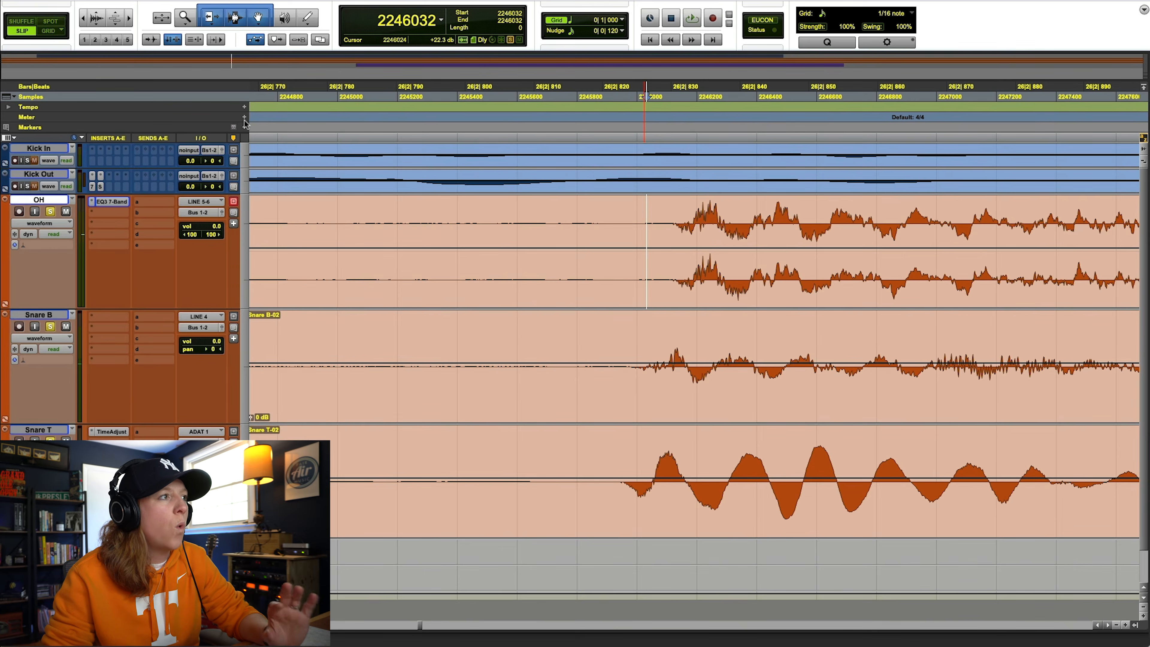
# Reopen and close the OH EQ3 window, then open Snare T's Time Adjuster showing a 38-sample delay.
pyautogui.click(119, 202)
pyautogui.click(241, 119)
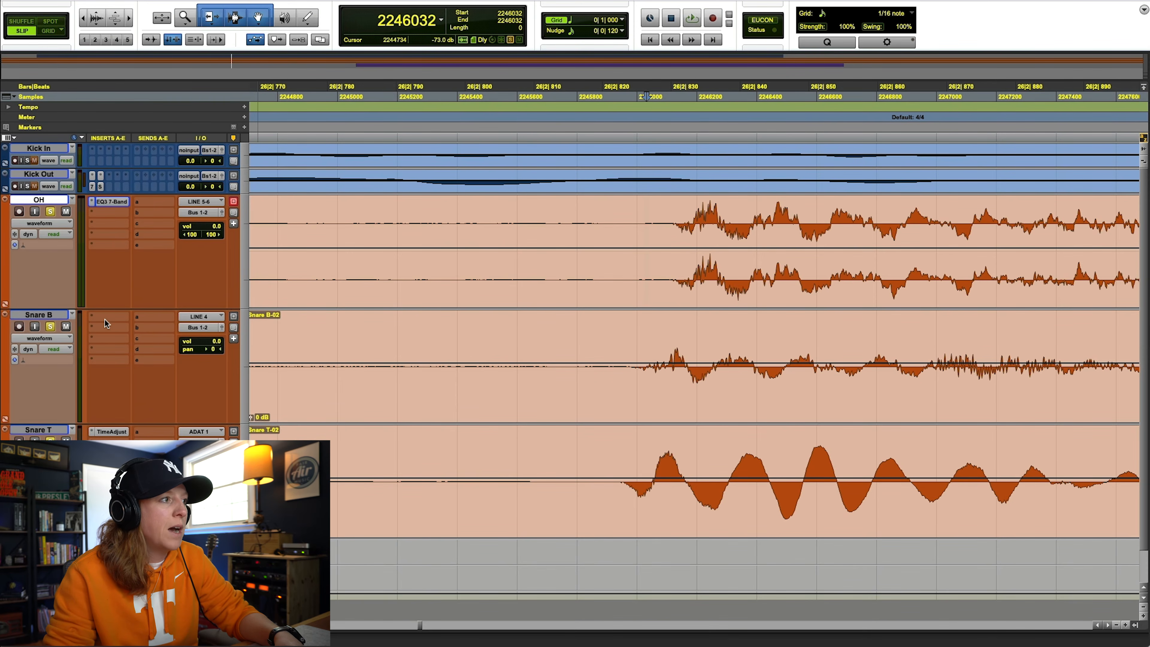
pyautogui.click(113, 432)
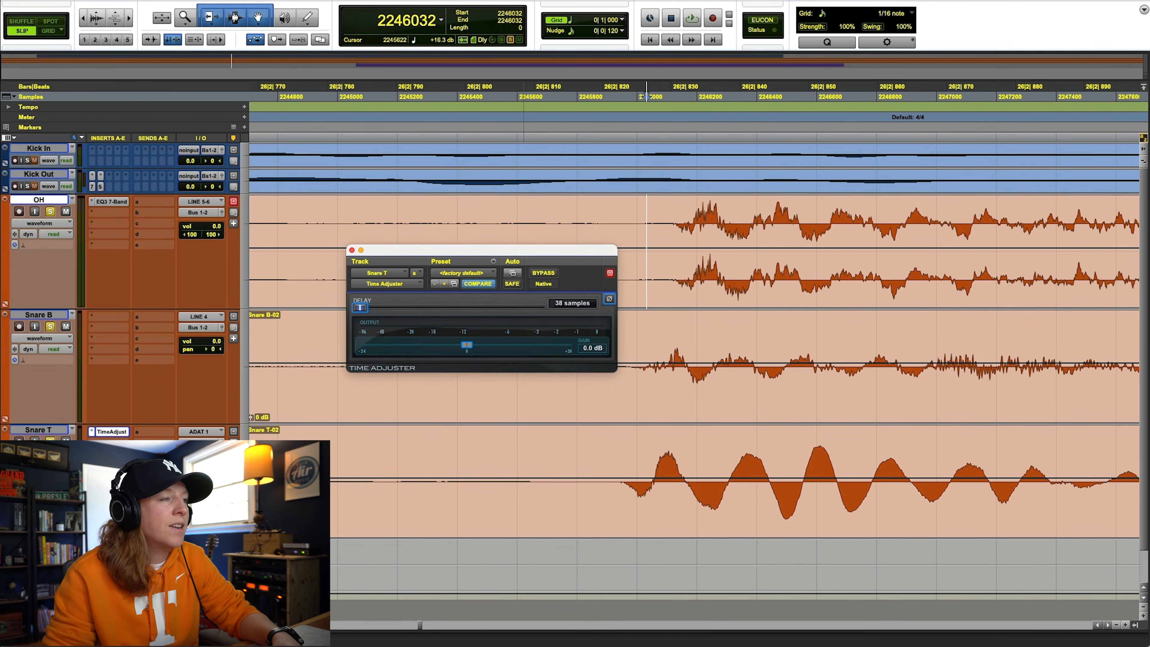
# Keep the main counter in Samples and move the Time Adjuster window down and left.
pyautogui.click(441, 20)
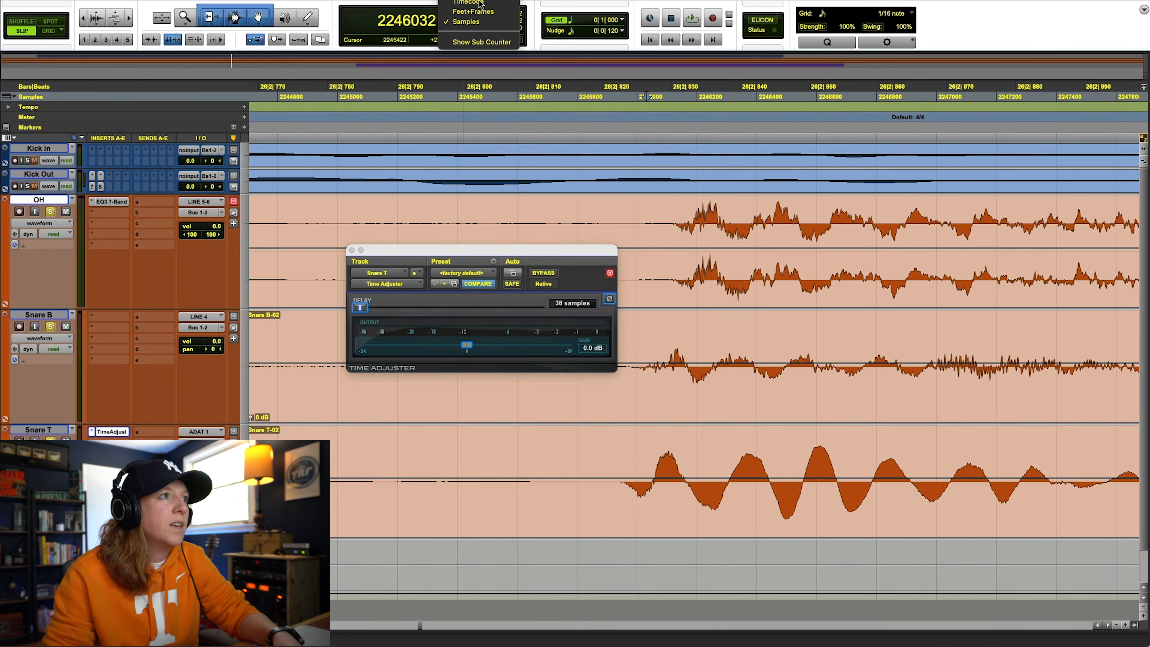
pyautogui.click(475, 22)
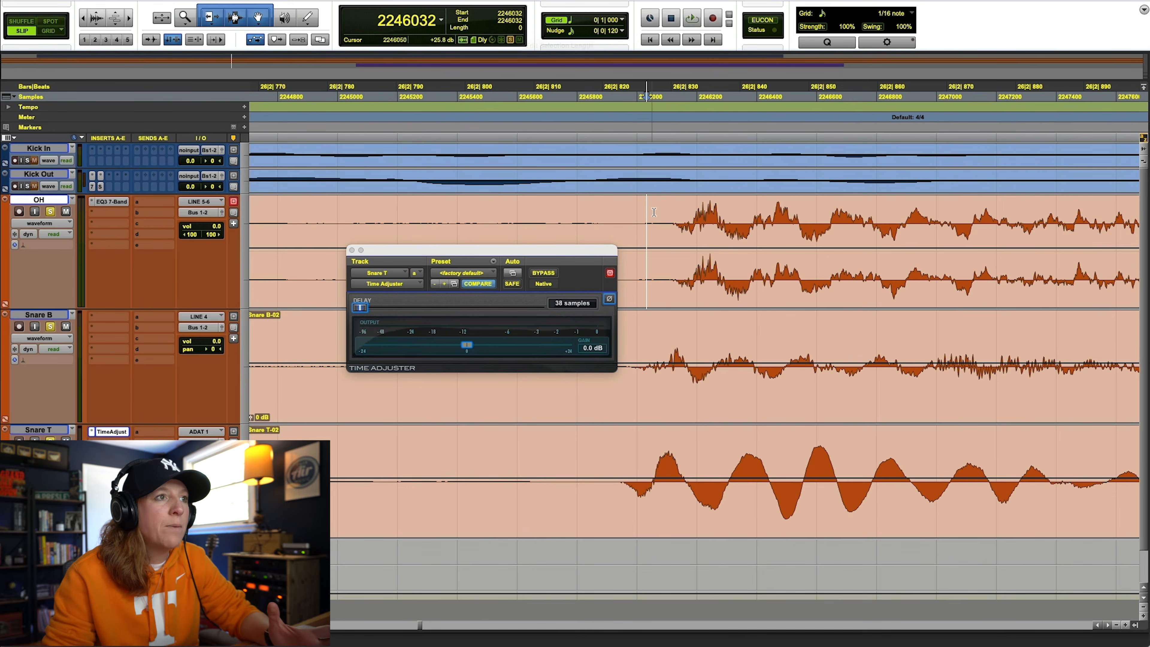
pyautogui.click(673, 215)
pyautogui.moveTo(564, 250); pyautogui.dragTo(533, 294)
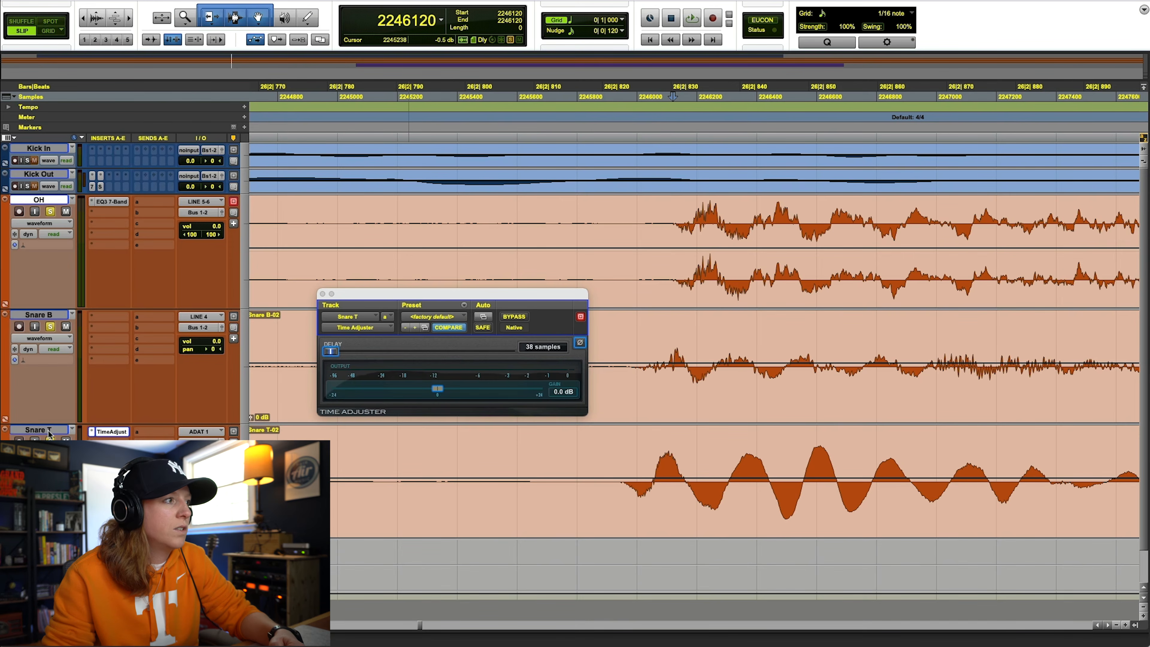
# Move Snare T directly under OH and select the 166-sample gap between their snare onsets.
pyautogui.moveTo(50, 433); pyautogui.dragTo(40, 327)
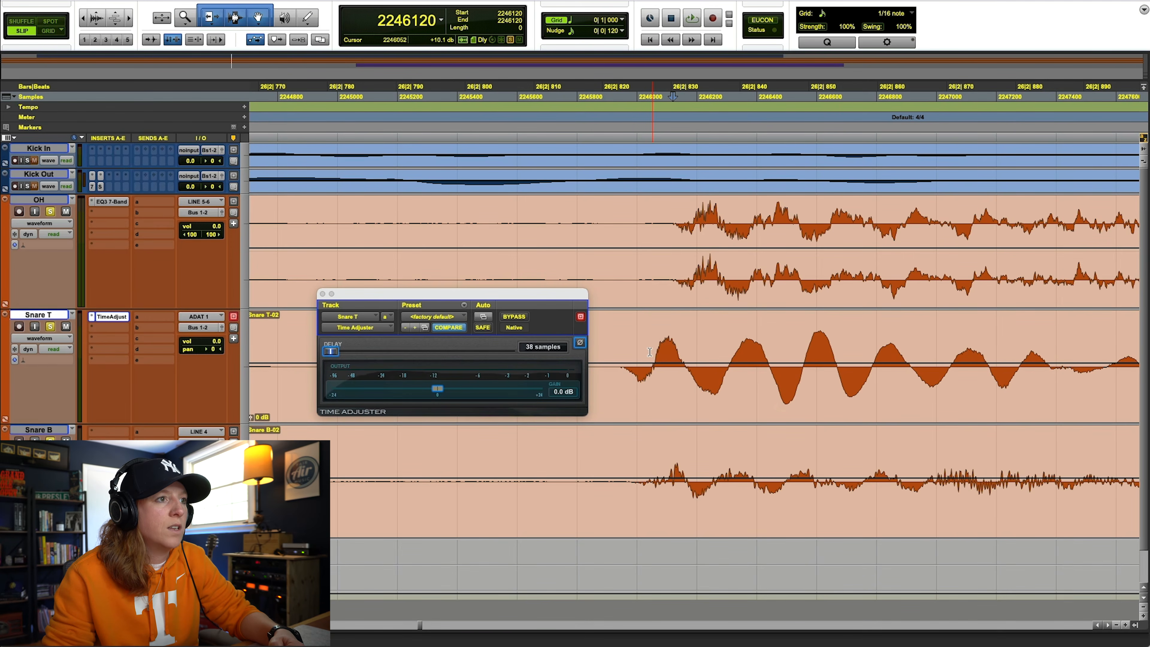
pyautogui.moveTo(622, 336); pyautogui.dragTo(673, 297)
pyautogui.click(624, 346)
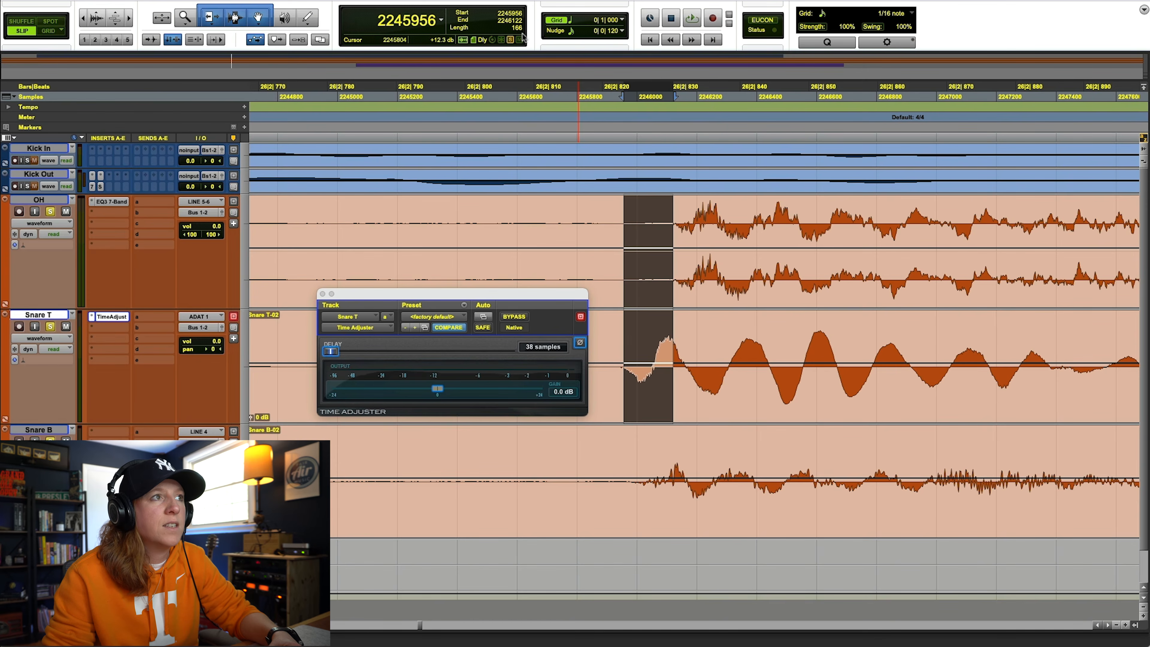
# Set the Snare T Time Adjuster delay to 166 samples.
pyautogui.click(530, 348)
pyautogui.click(530, 349)
pyautogui.write('166')
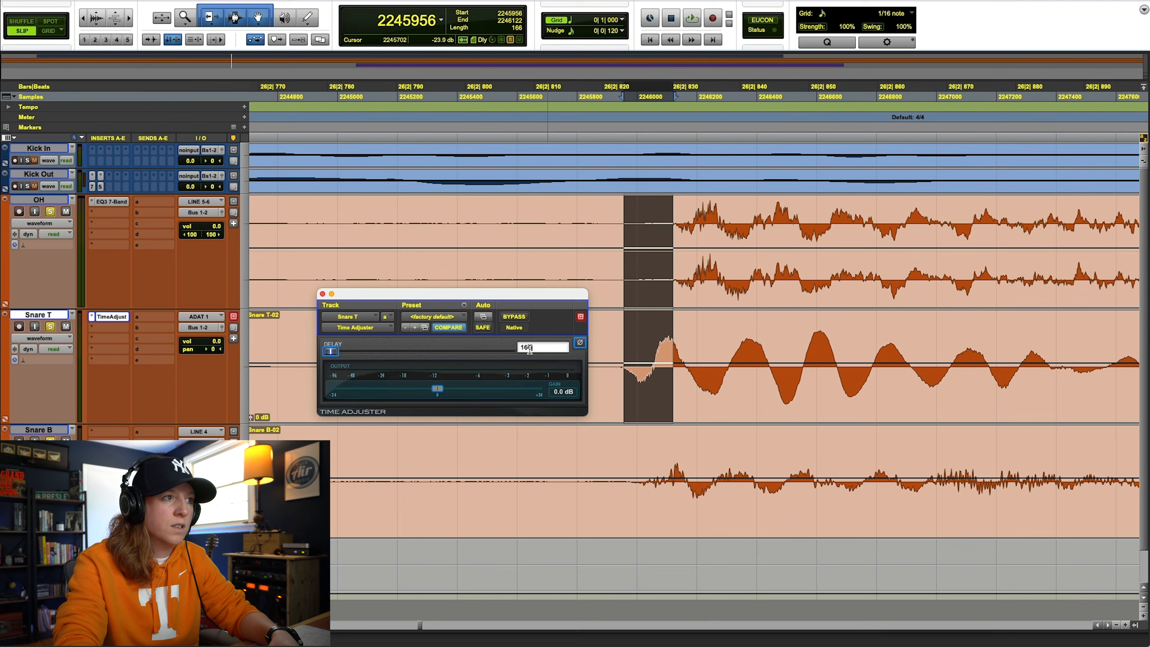
pyautogui.press('Return')
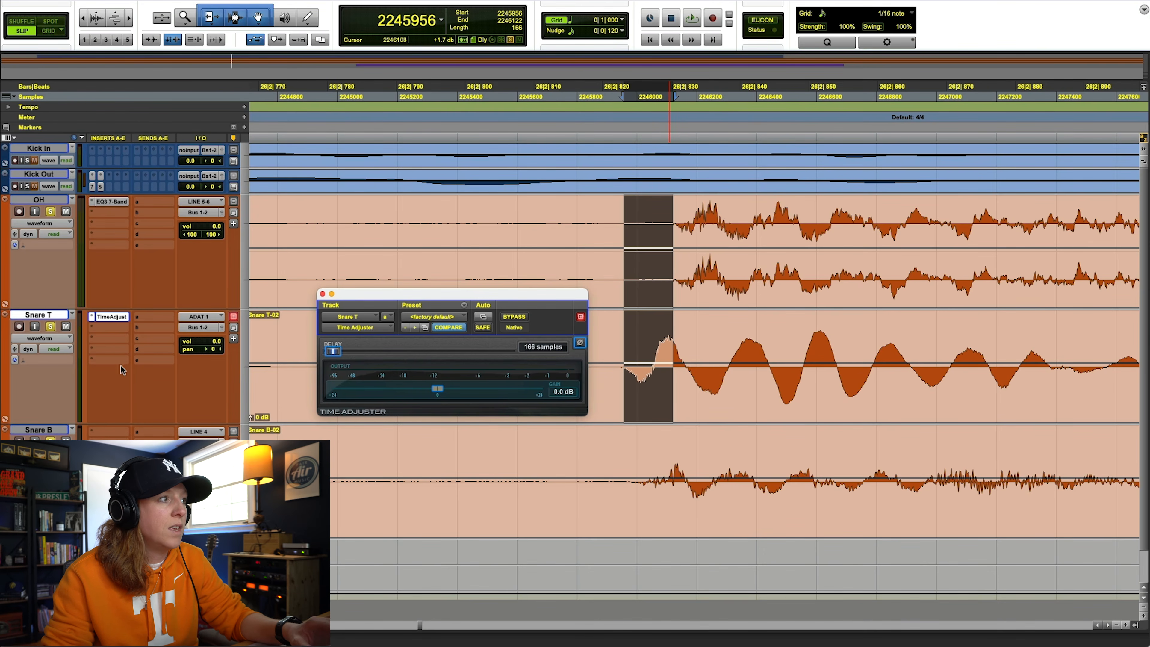
# Play the drums, comparing the Snare T delay bypassed and active, leaving it active.
pyautogui.click(106, 316)
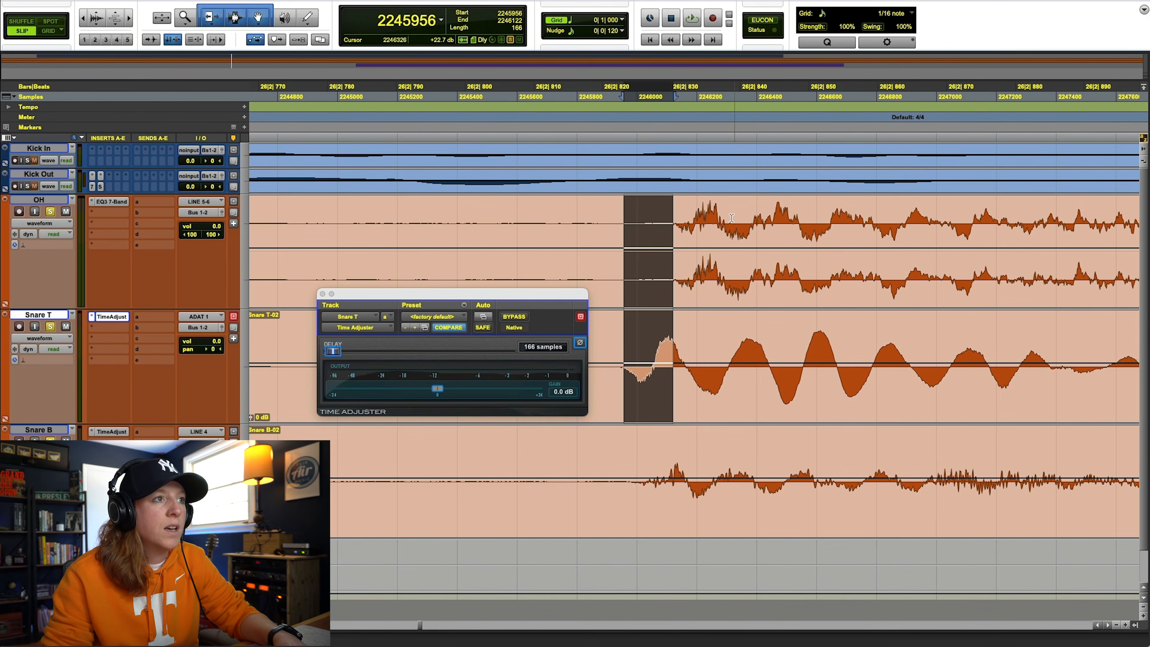
pyautogui.click(610, 213)
pyautogui.press('space')
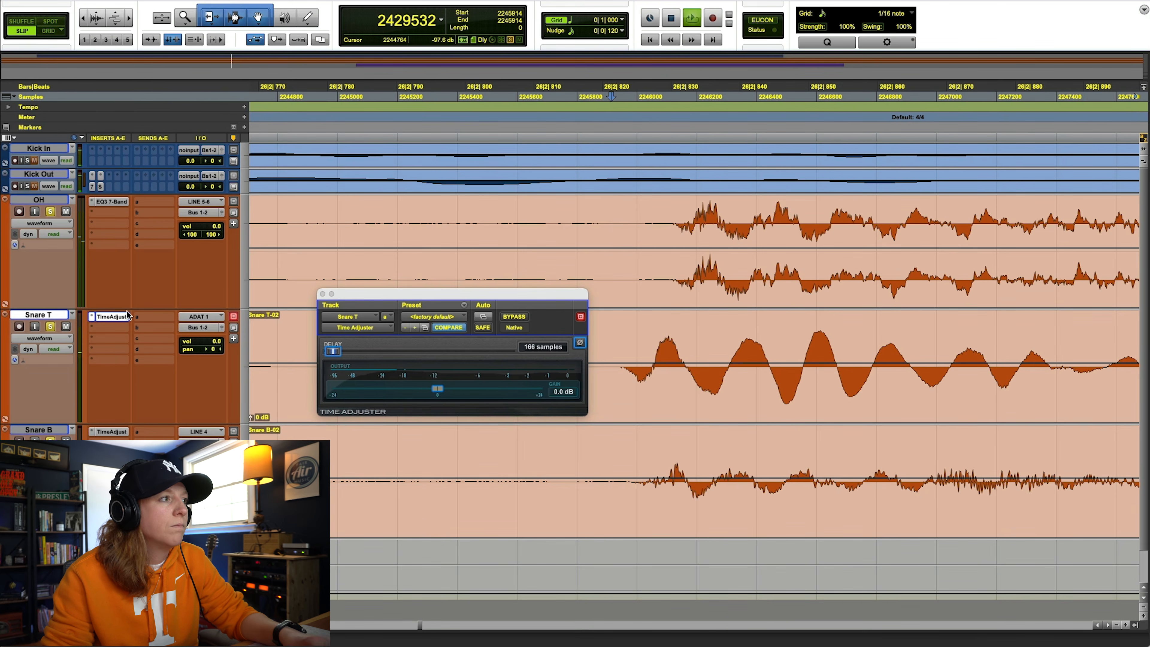
pyautogui.keyDown('super'); pyautogui.click(117, 321); pyautogui.keyUp('super')
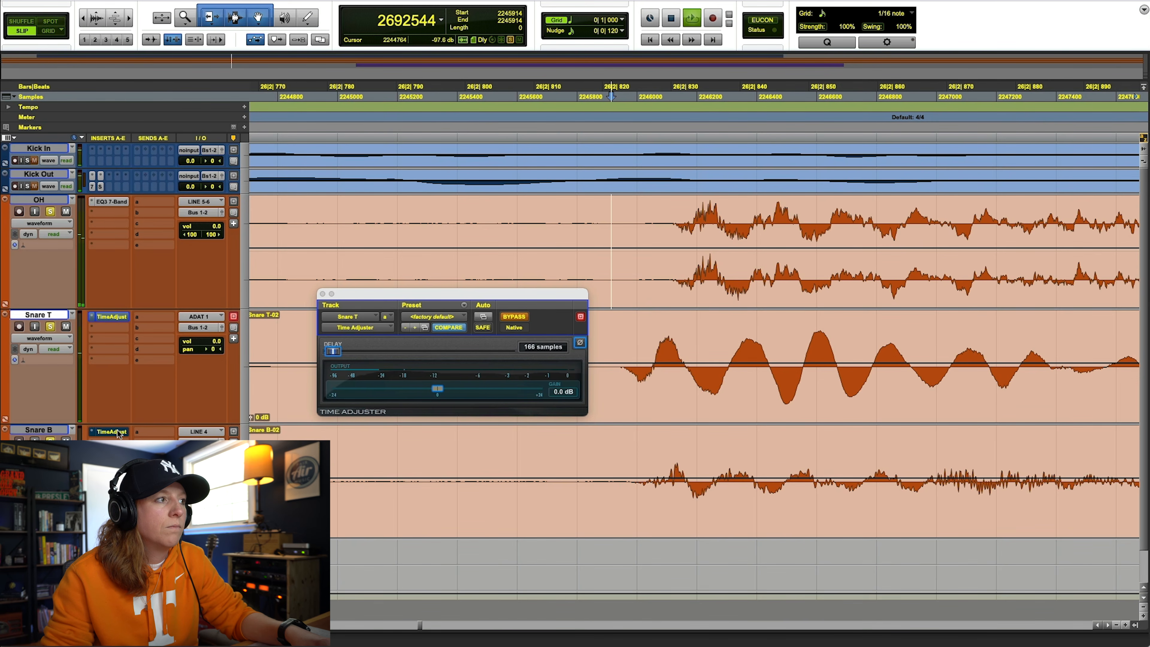
pyautogui.keyDown('super'); pyautogui.click(117, 320); pyautogui.keyUp('super')
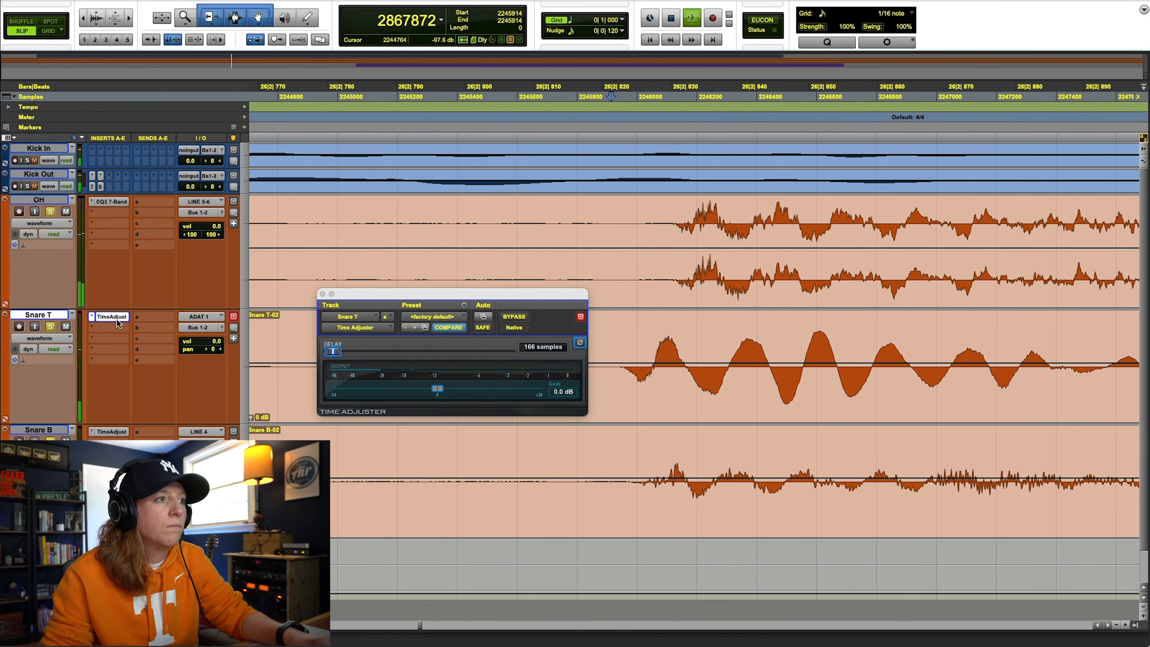
pyautogui.press('space')
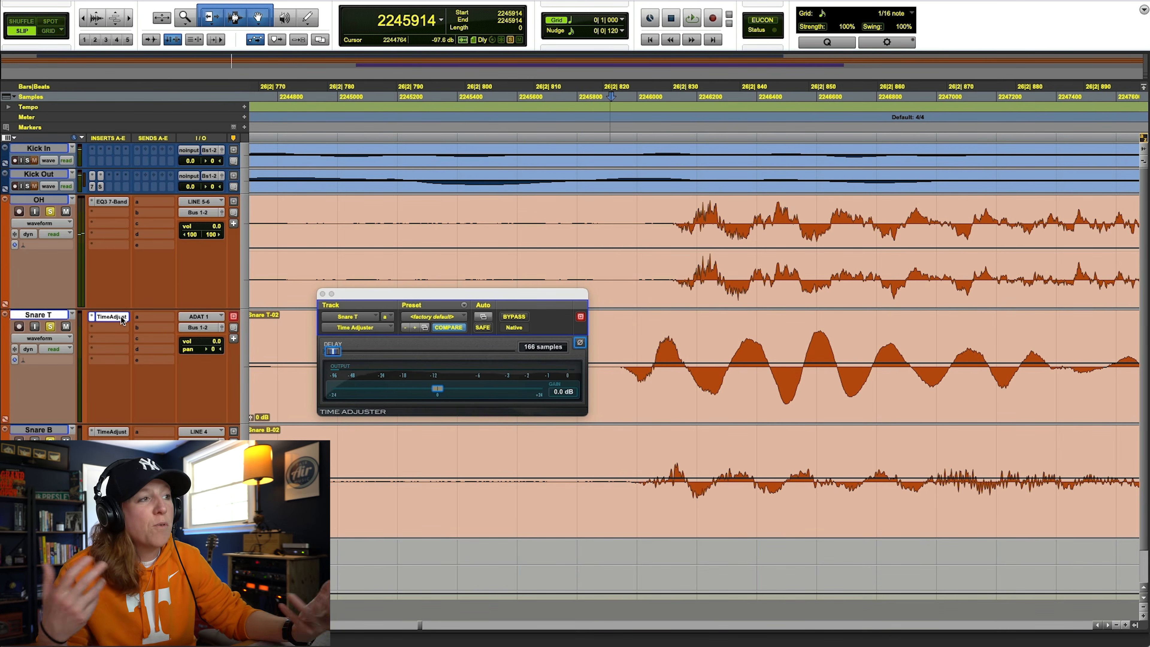